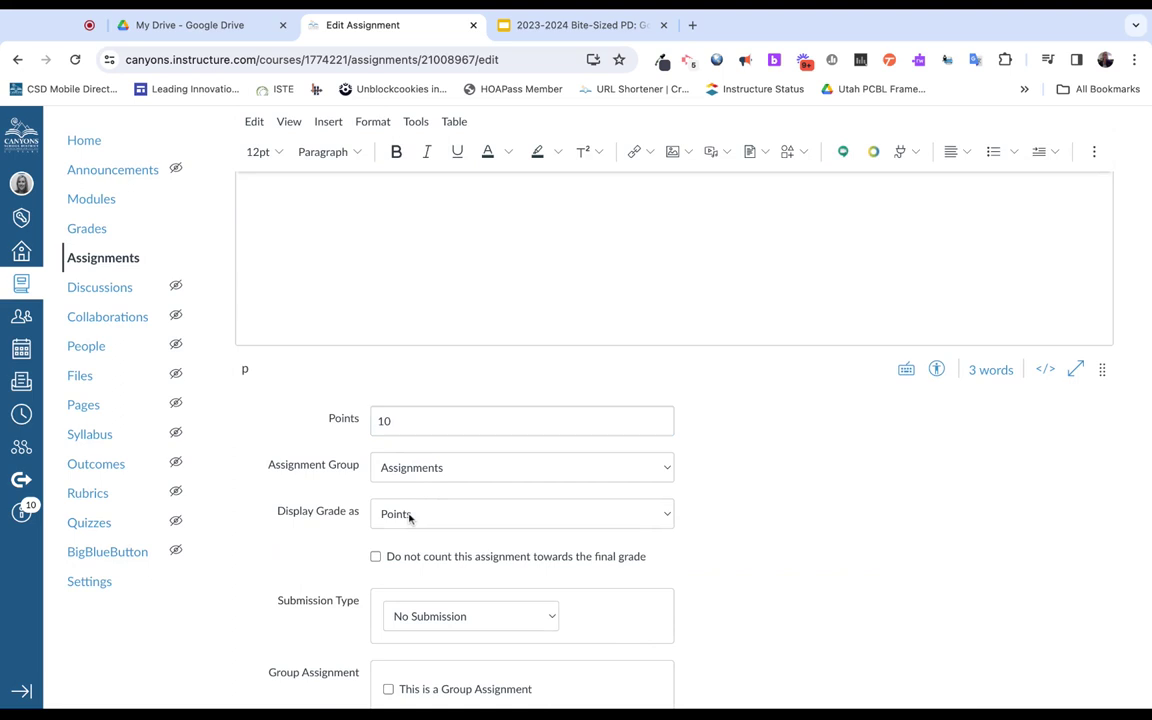
Set the assignment's submission type to External Tool
{"action": "left_click", "coordinate": [410, 516]}
{"action": "scroll", "coordinate": [548, 432], "scroll_direction": "down", "scroll_amount": 3}
{"action": "scroll", "coordinate": [420, 450], "scroll_direction": "down", "scroll_amount": 3}
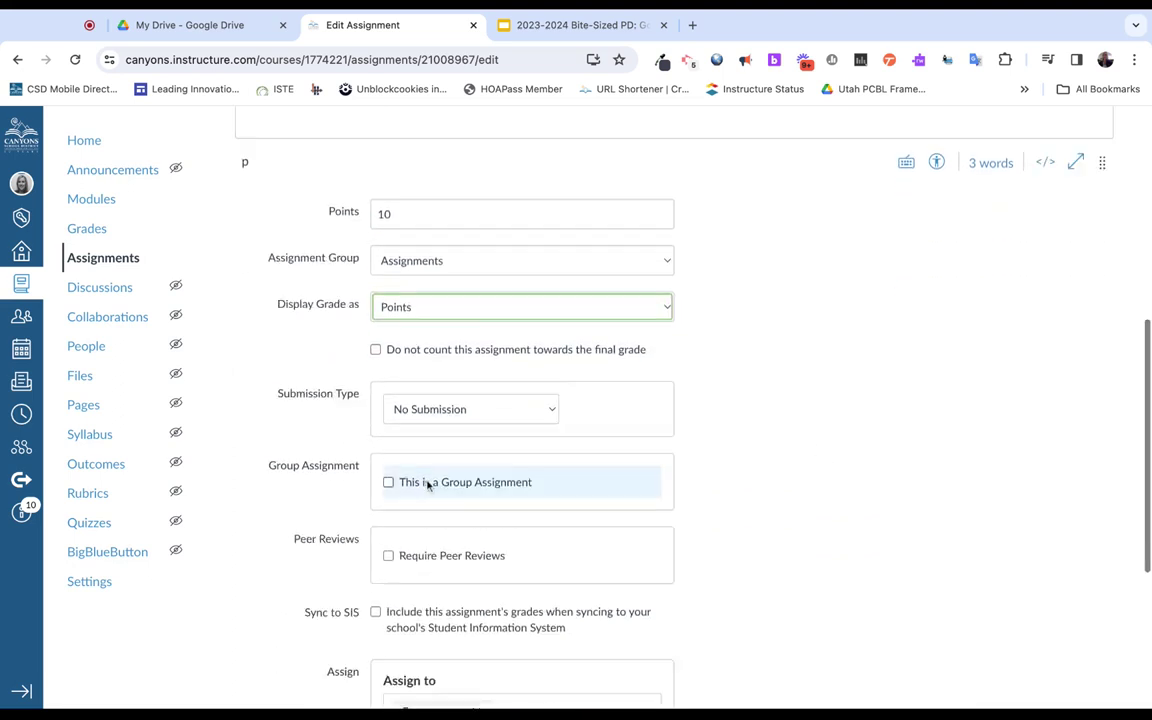
{"action": "left_click", "coordinate": [432, 366]}
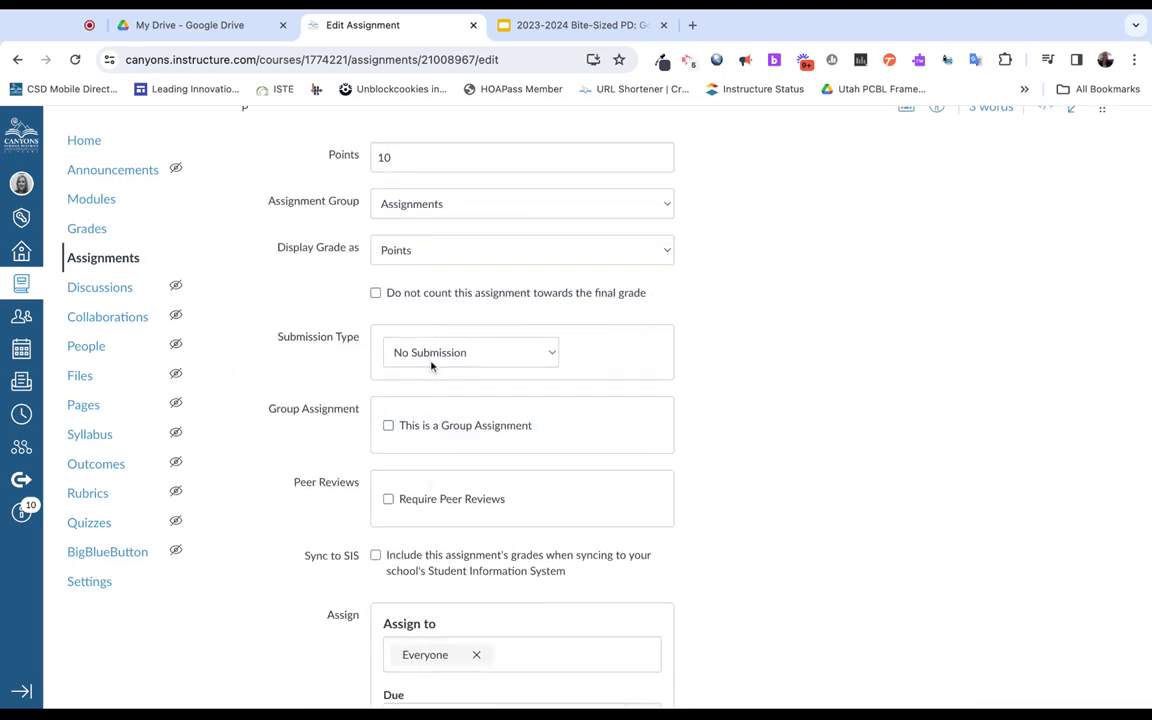
{"action": "left_click", "coordinate": [432, 411]}
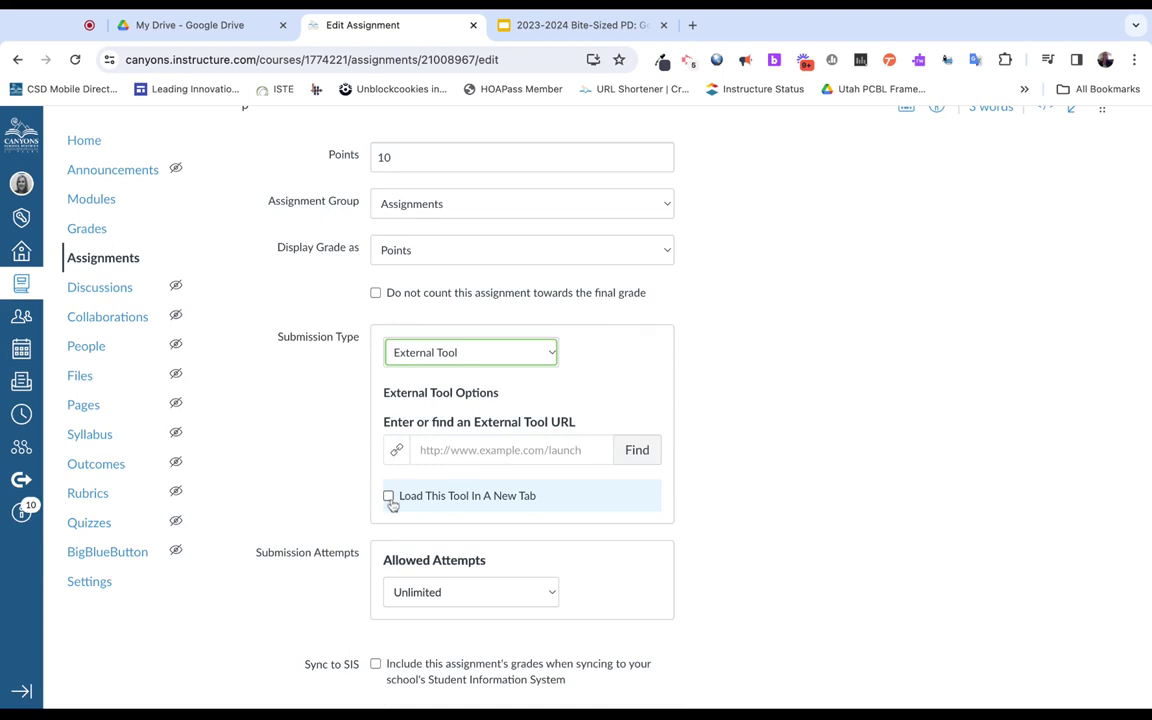
Choose Google Assignments (LTI 1.3) from the external tool list to fill in its URL
{"action": "left_click", "coordinate": [648, 456]}
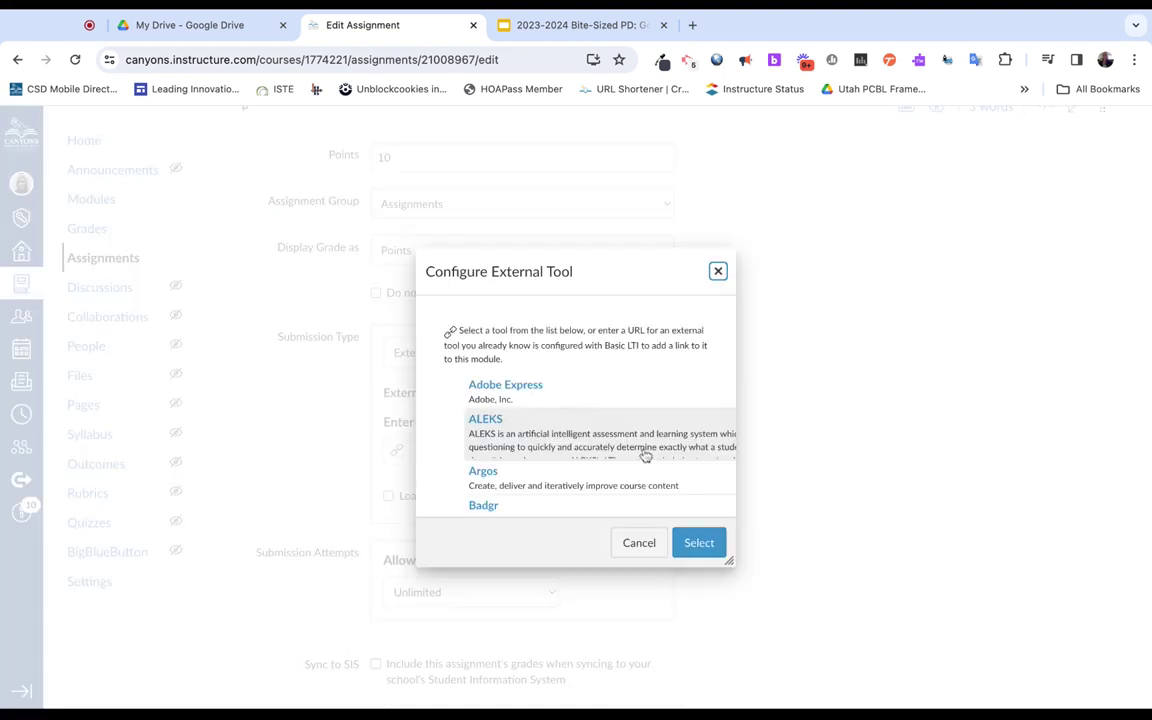
{"action": "scroll", "coordinate": [550, 470], "scroll_direction": "down", "scroll_amount": 10}
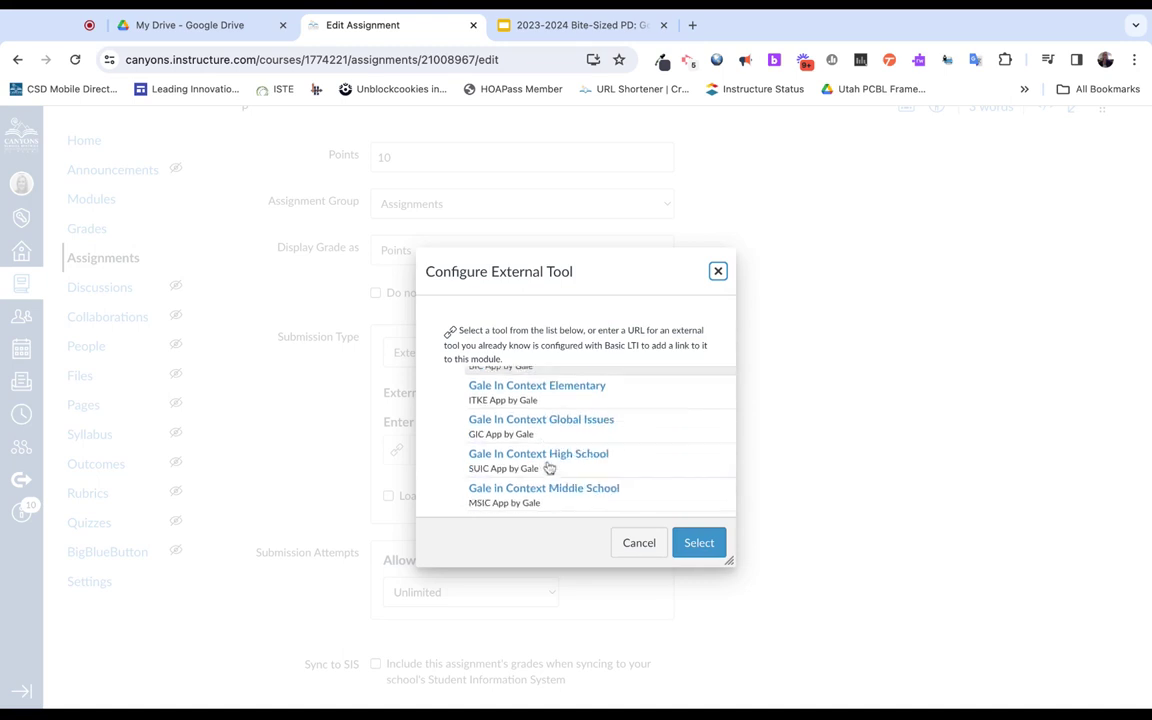
{"action": "scroll", "coordinate": [549, 468], "scroll_direction": "down", "scroll_amount": 8}
{"action": "scroll", "coordinate": [549, 468], "scroll_direction": "up", "scroll_amount": 5}
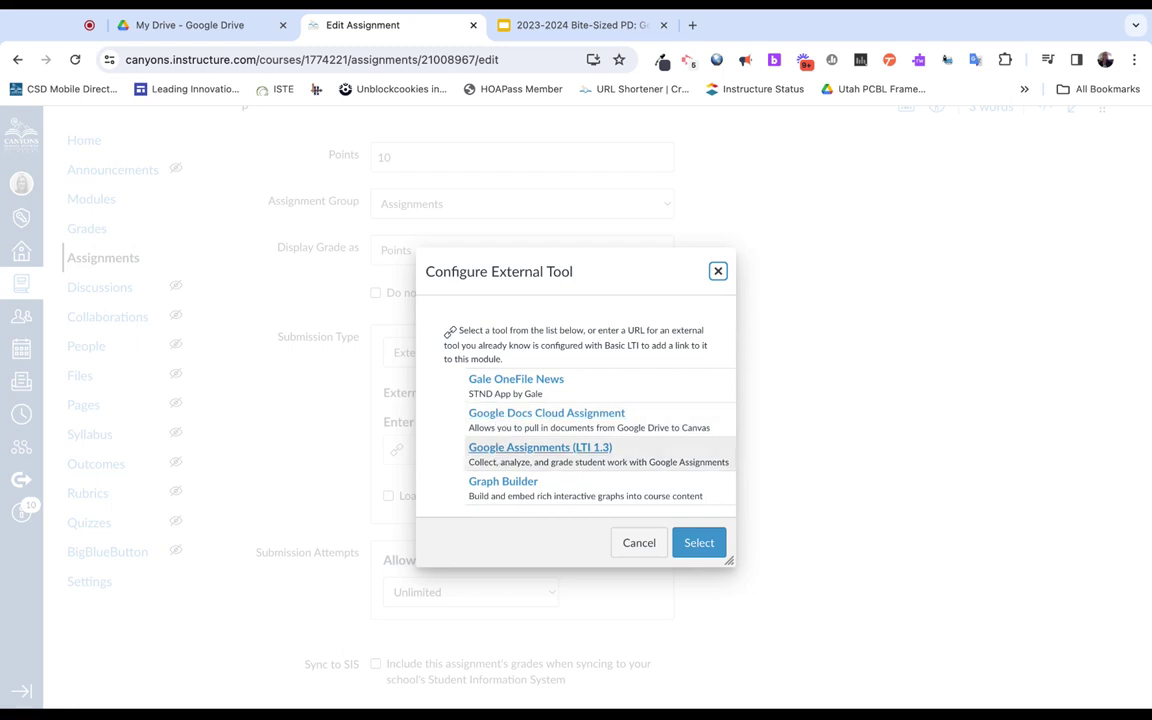
{"action": "left_click", "coordinate": [500, 452]}
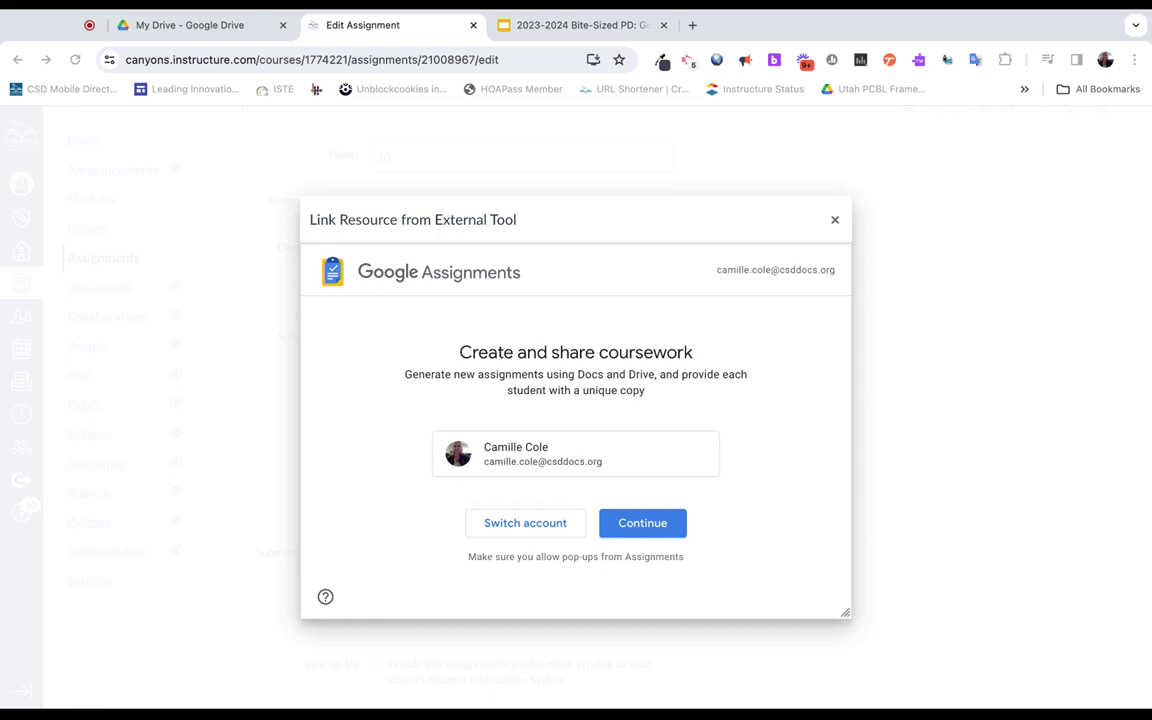
{"action": "key", "text": "Escape"}
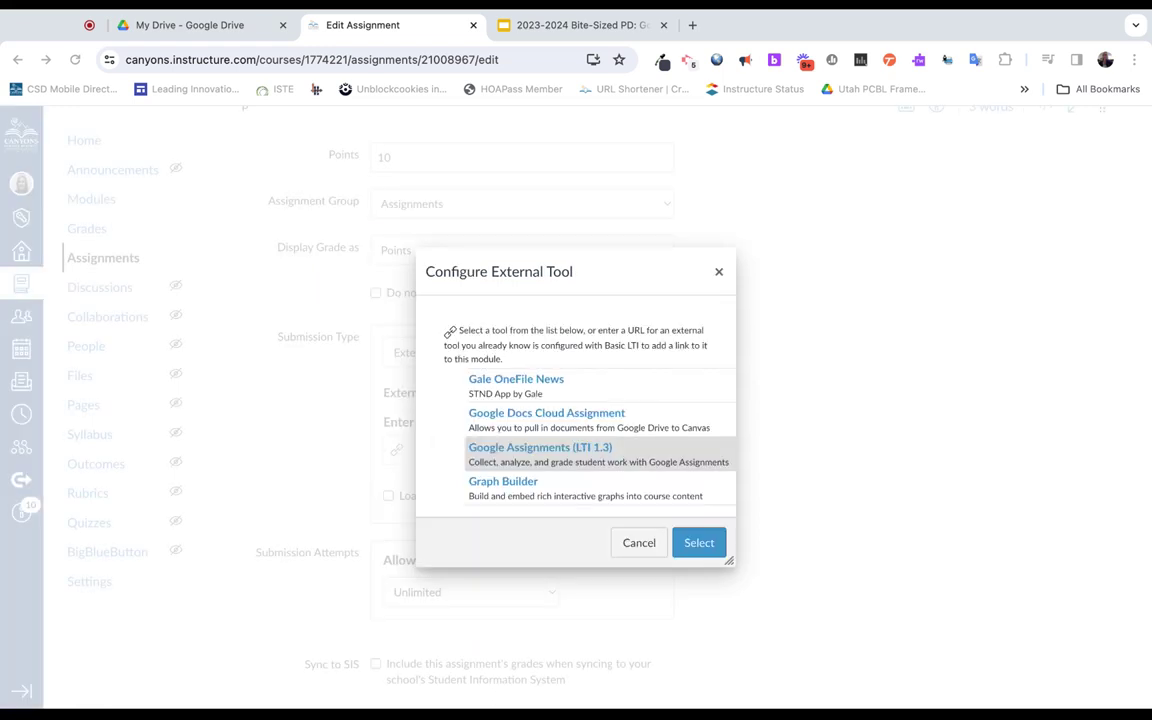
{"action": "left_click", "coordinate": [700, 546]}
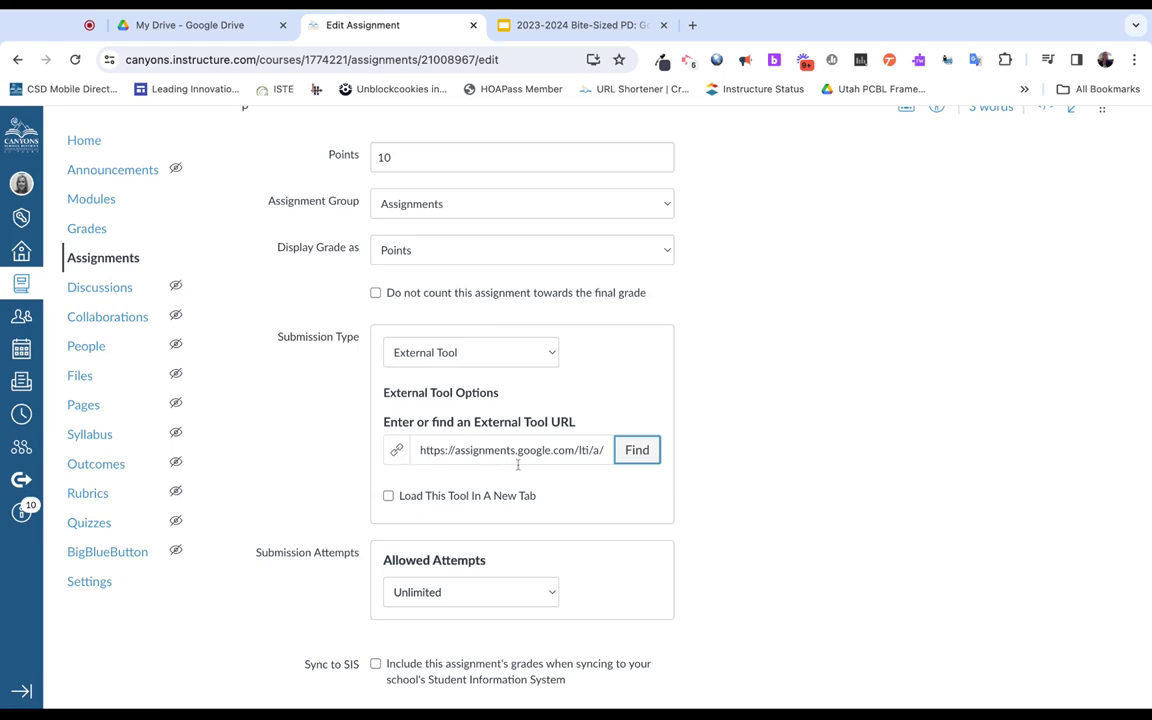
Set the due date to Jan 12, 2024, 11:59 PM and save and publish States of Matter 3
{"action": "scroll", "coordinate": [512, 465], "scroll_direction": "down", "scroll_amount": 2}
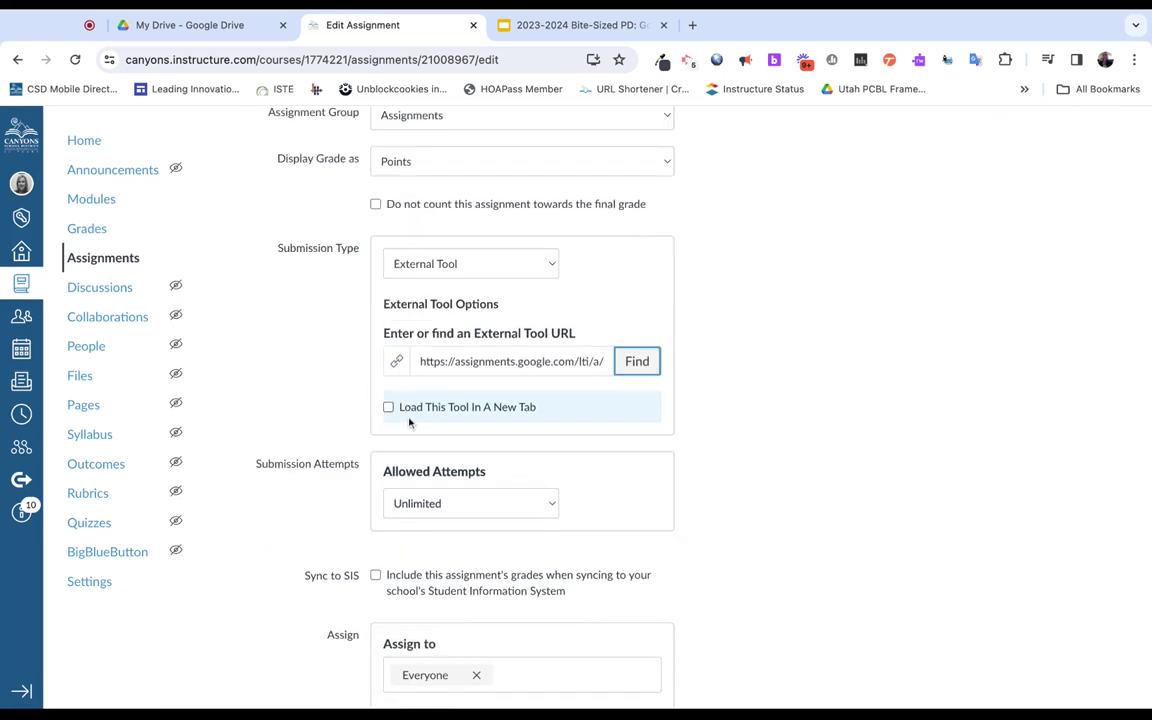
{"action": "scroll", "coordinate": [448, 536], "scroll_direction": "down", "scroll_amount": 5}
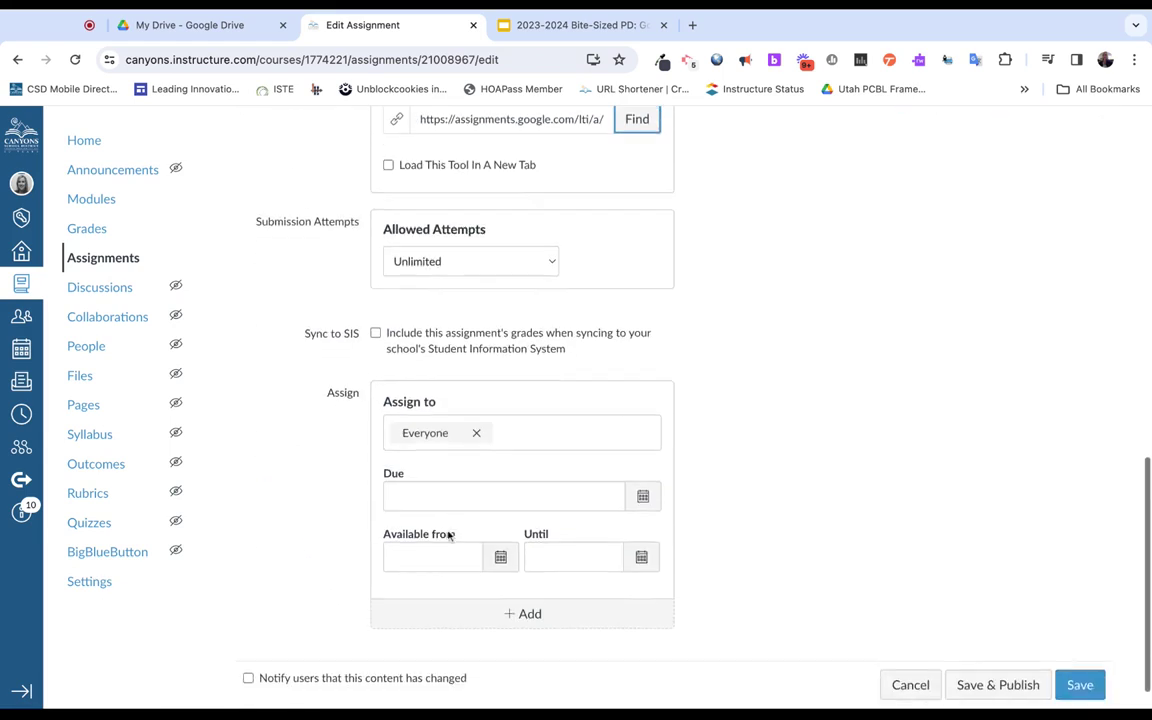
{"action": "left_click", "coordinate": [643, 491]}
{"action": "left_click", "coordinate": [535, 596]}
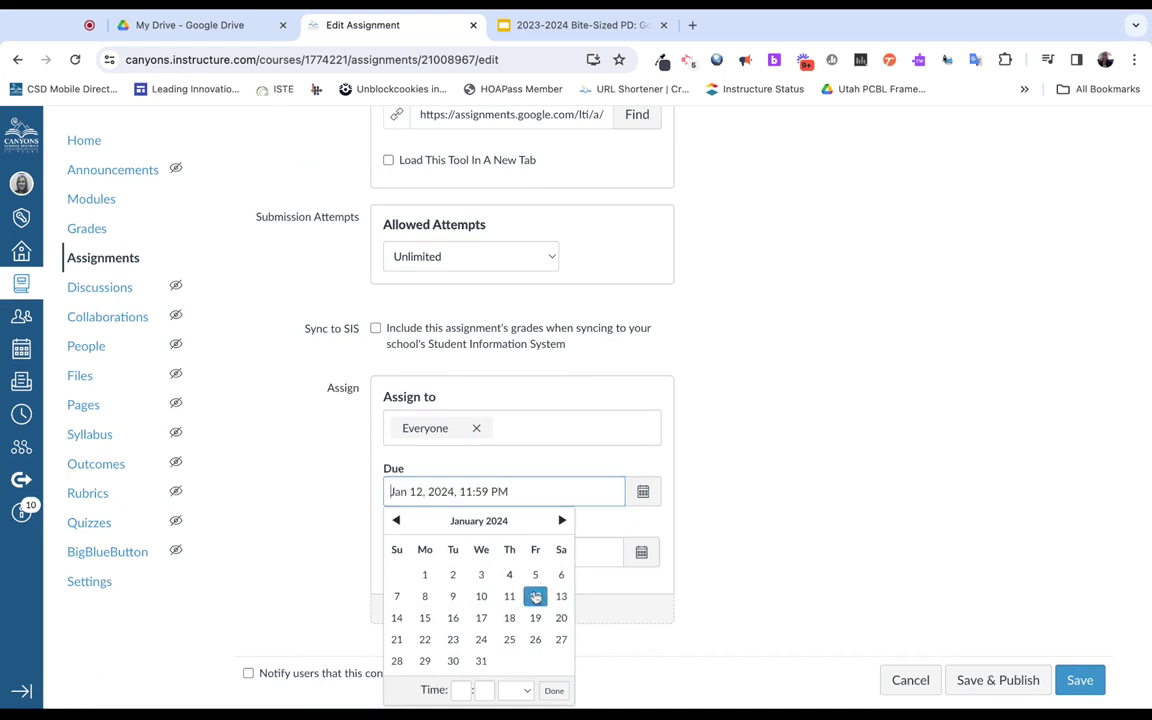
{"action": "left_click", "coordinate": [857, 533]}
{"action": "scroll", "coordinate": [857, 533], "scroll_direction": "down", "scroll_amount": 1}
{"action": "left_click", "coordinate": [1008, 647]}
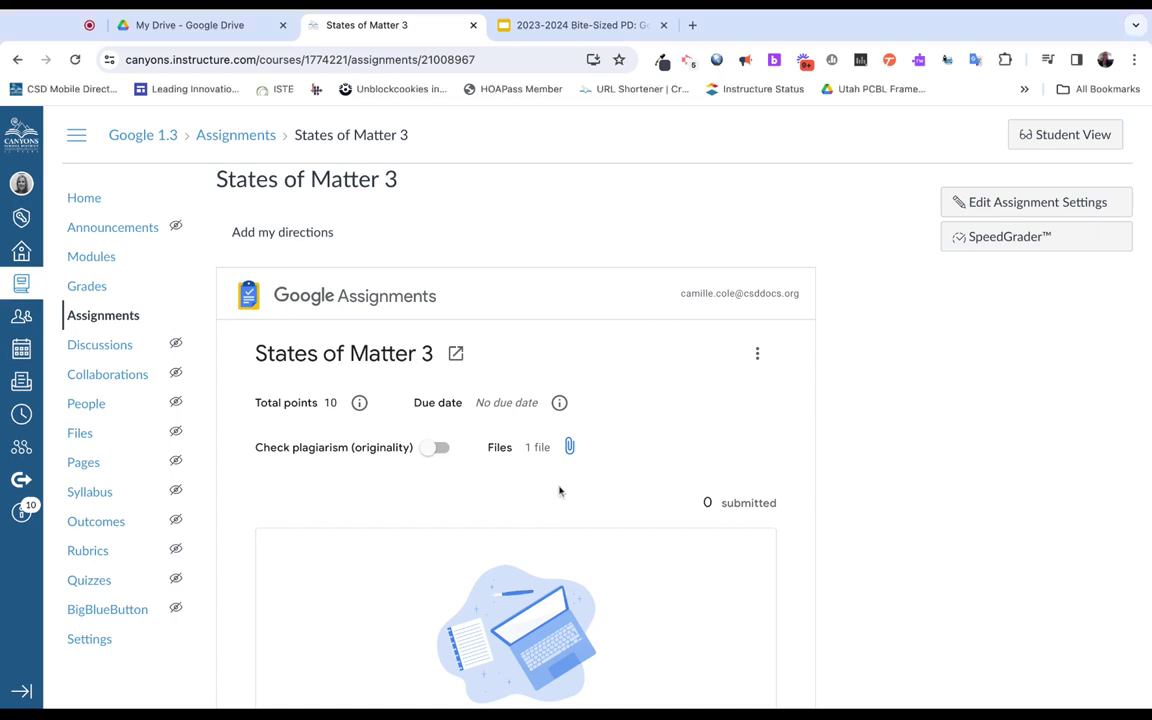
Reload the assignment page so it shows the Jan 12 due date
{"action": "scroll", "coordinate": [570, 497], "scroll_direction": "down", "scroll_amount": 1}
{"action": "scroll", "coordinate": [570, 497], "scroll_direction": "down", "scroll_amount": 1}
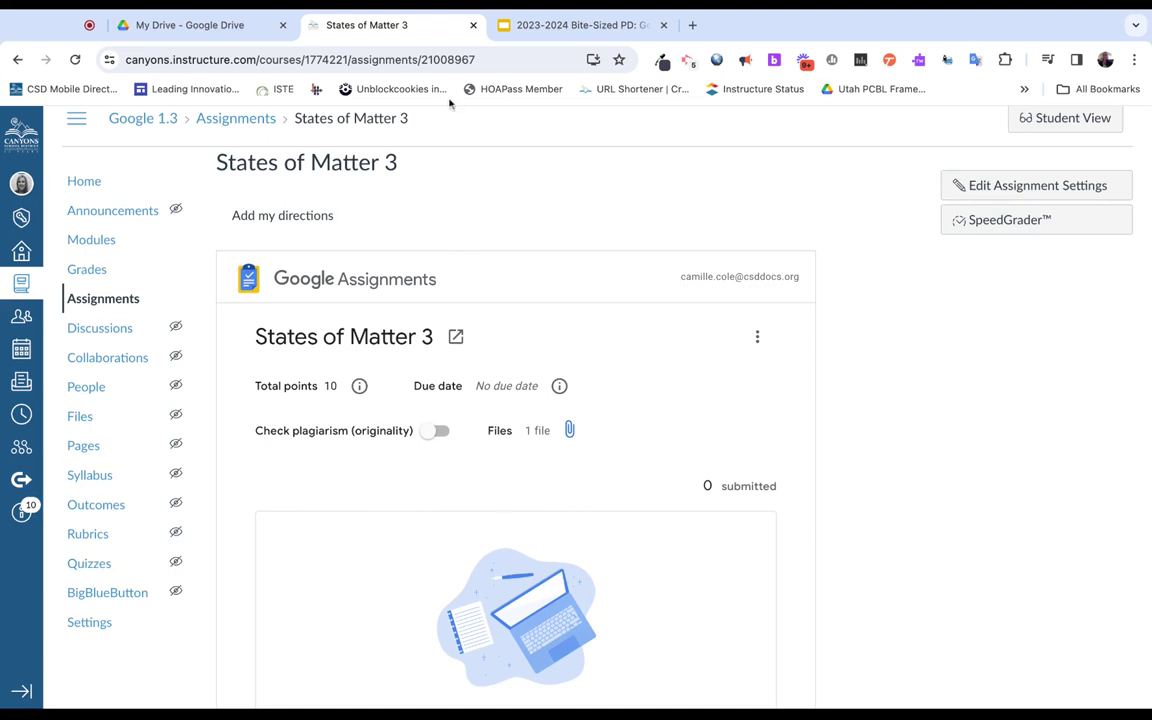
{"action": "left_click", "coordinate": [487, 60]}
{"action": "key", "text": "Return"}
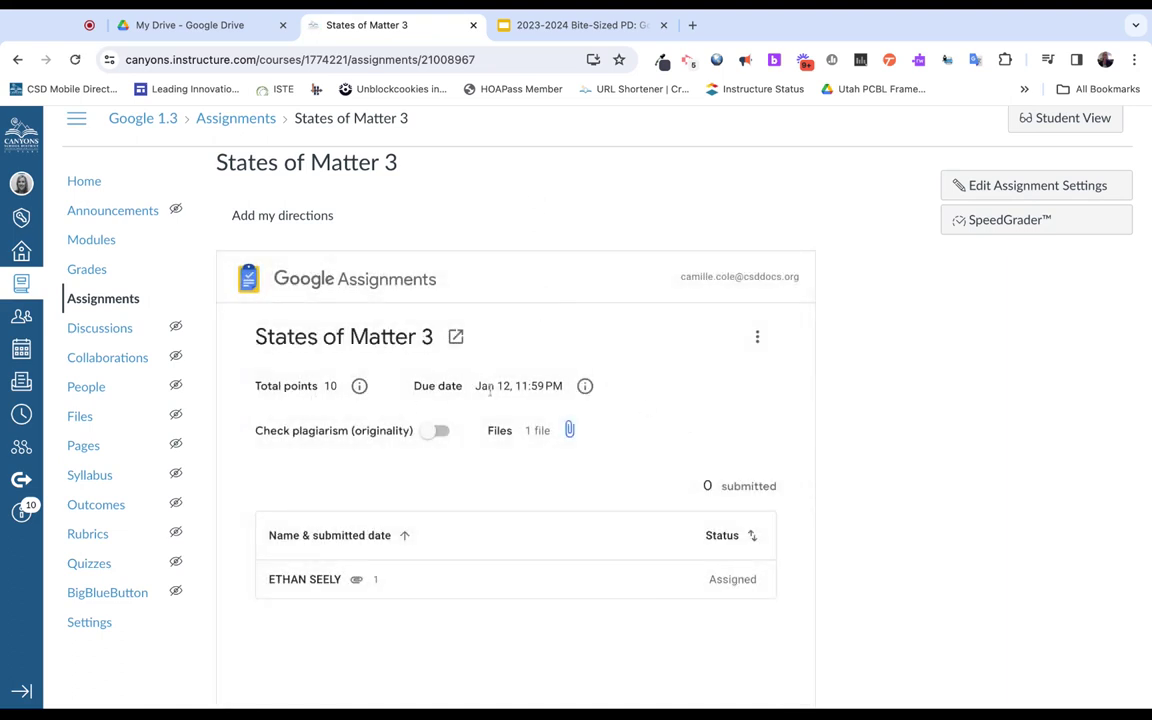
Open the student's States of Matter document from the Google Assignments list in a new tab
{"action": "mouse_move", "coordinate": [584, 386]}
{"action": "scroll", "coordinate": [584, 404], "scroll_direction": "down", "scroll_amount": 2}
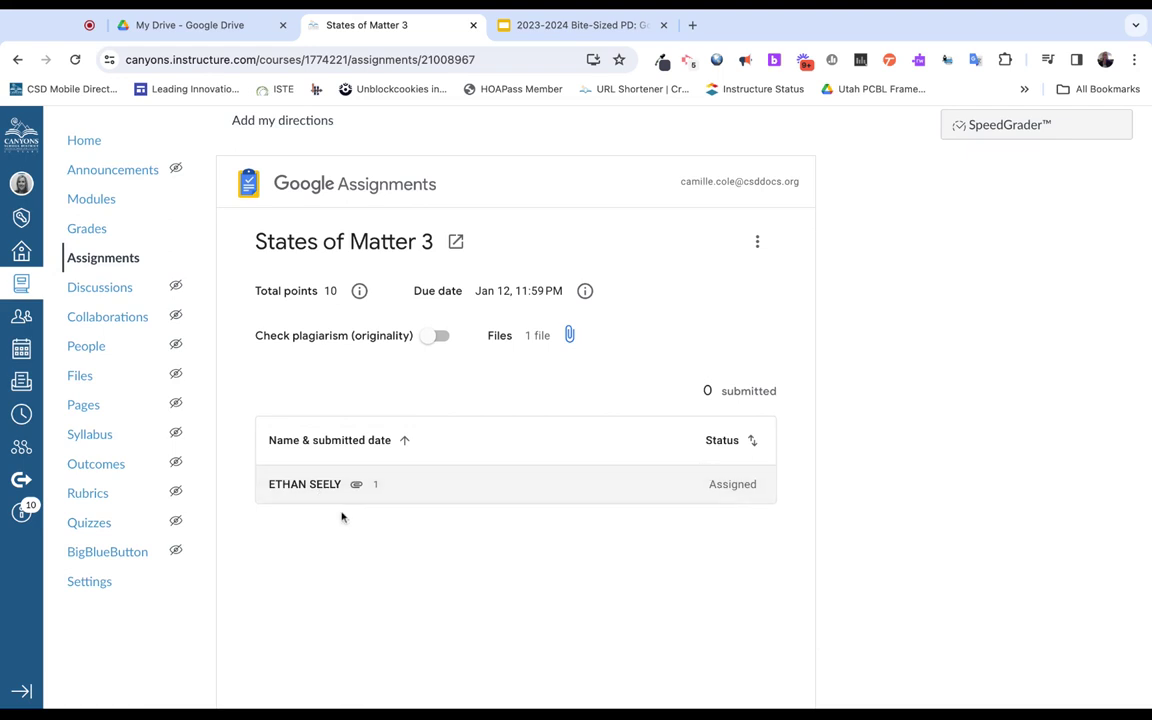
{"action": "left_click", "coordinate": [312, 492]}
{"action": "left_click", "coordinate": [430, 469]}
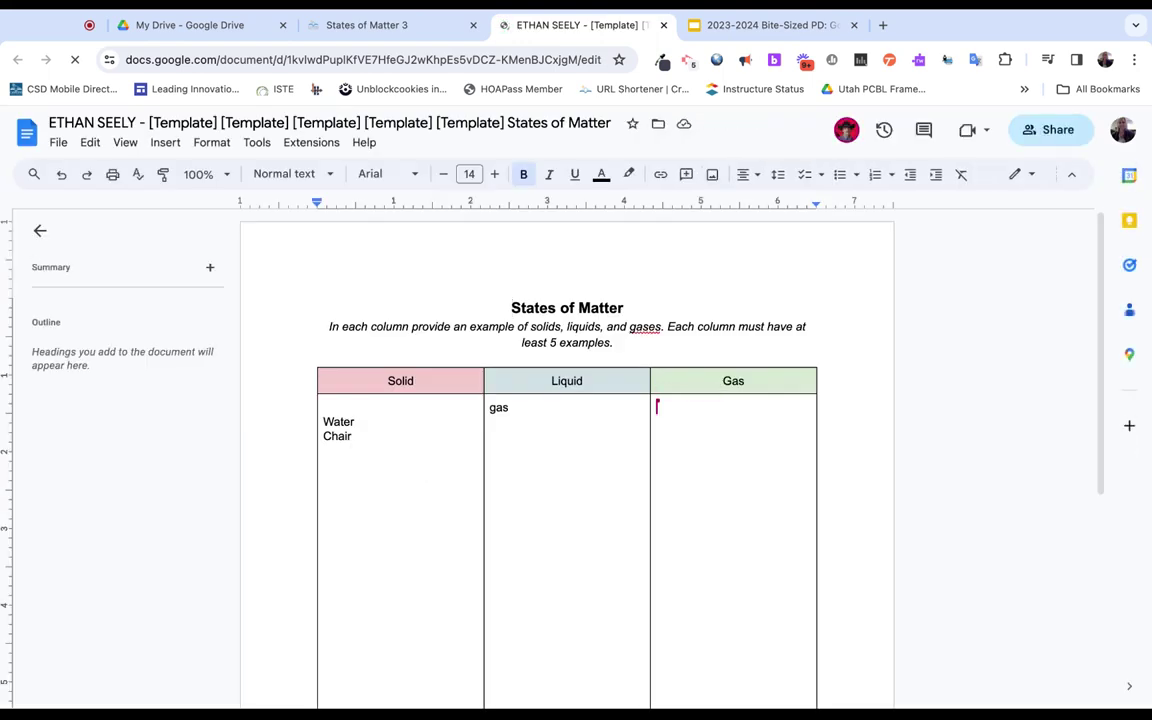
Comment 'rethink this one... would water not be a solid' on the word Water
{"action": "left_click", "coordinate": [341, 421]}
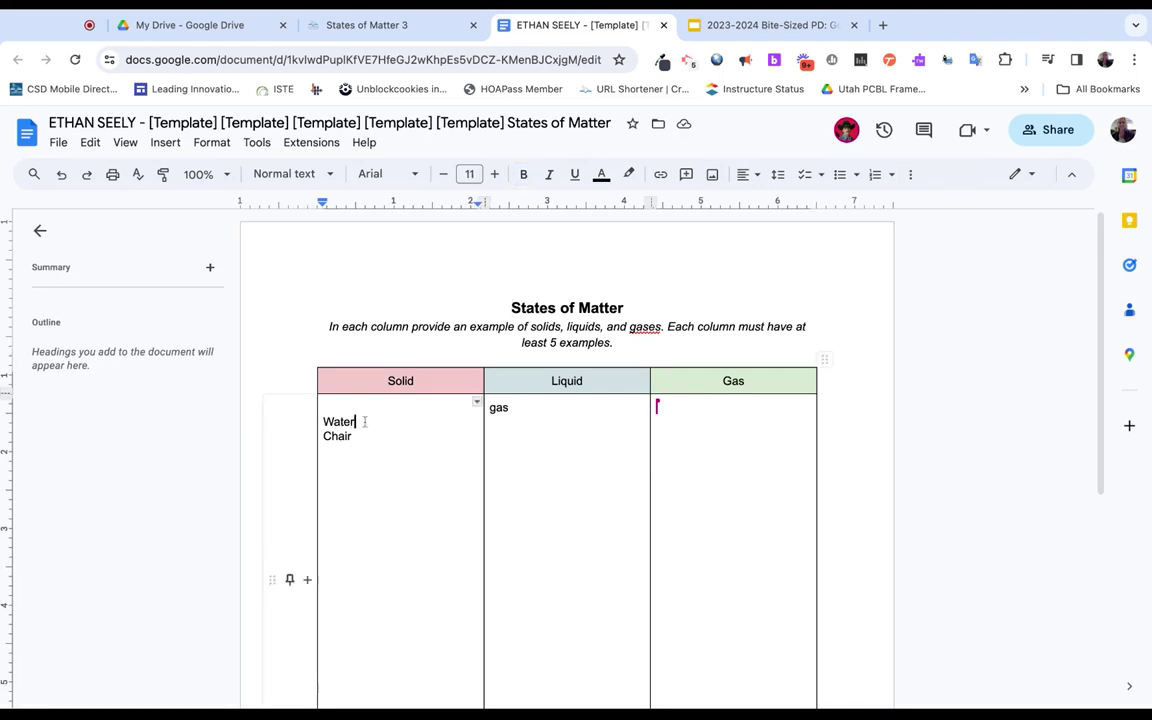
{"action": "double_click", "coordinate": [345, 421]}
{"action": "left_click", "coordinate": [894, 405]}
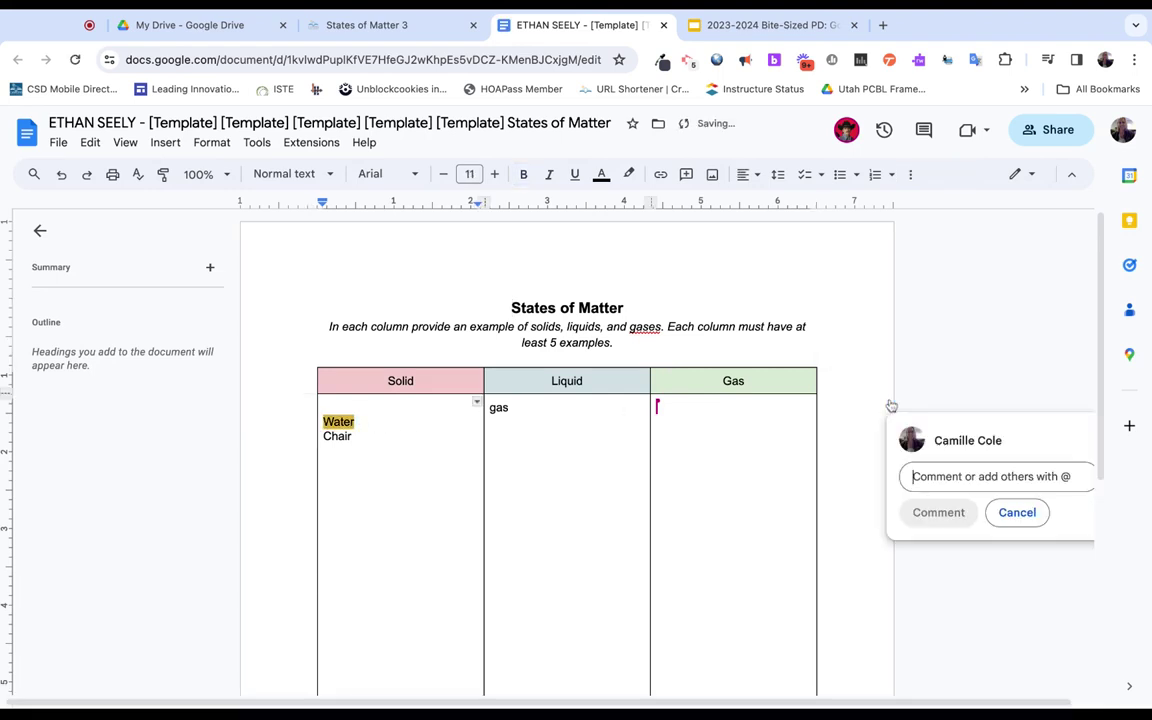
{"action": "type", "text": "rethink this one..."}
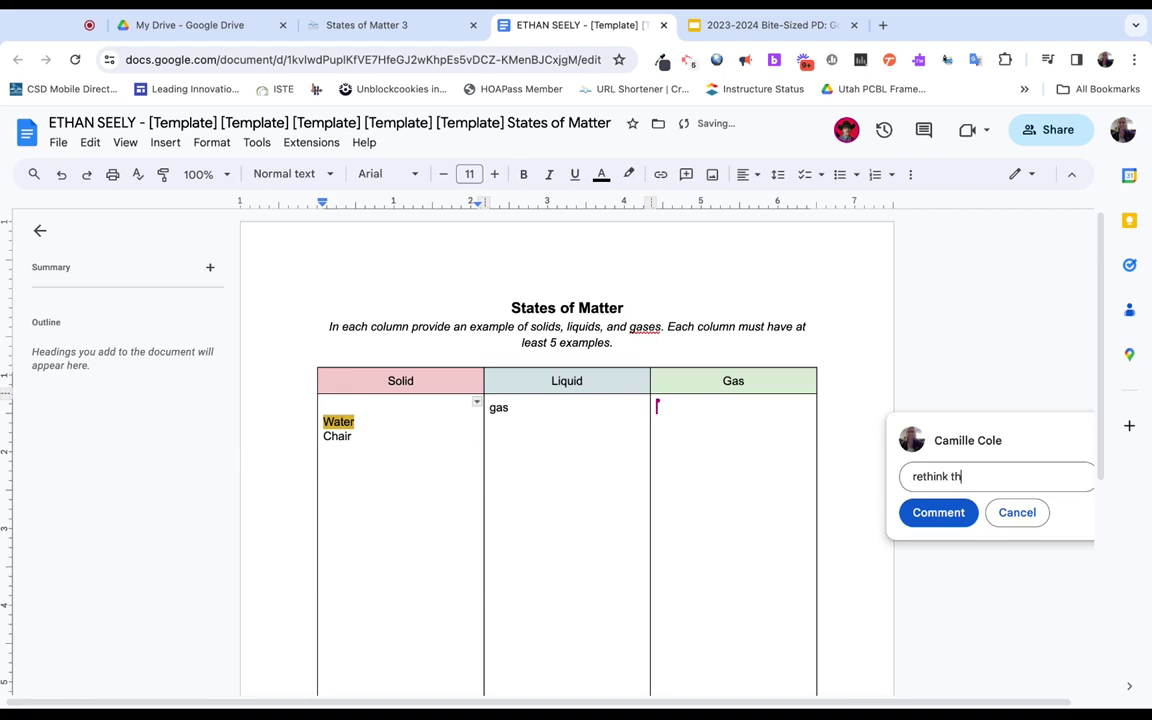
{"action": "type", "text": "wou"}
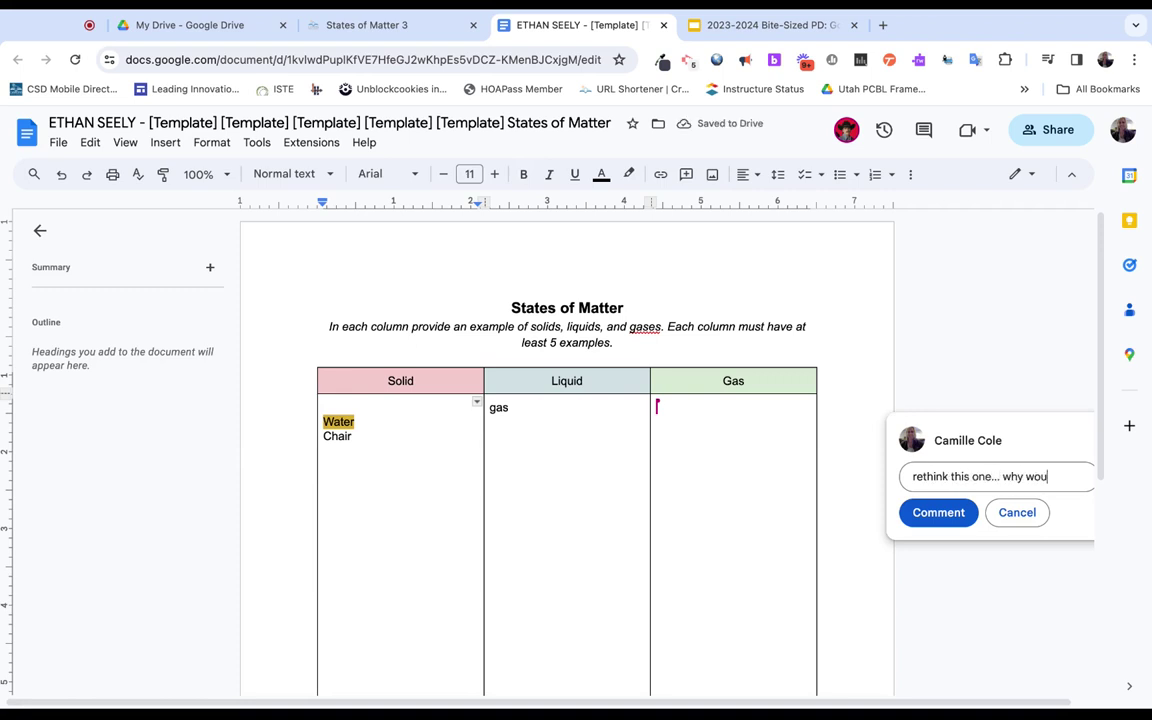
{"action": "type", "text": "ld water not be a solid"}
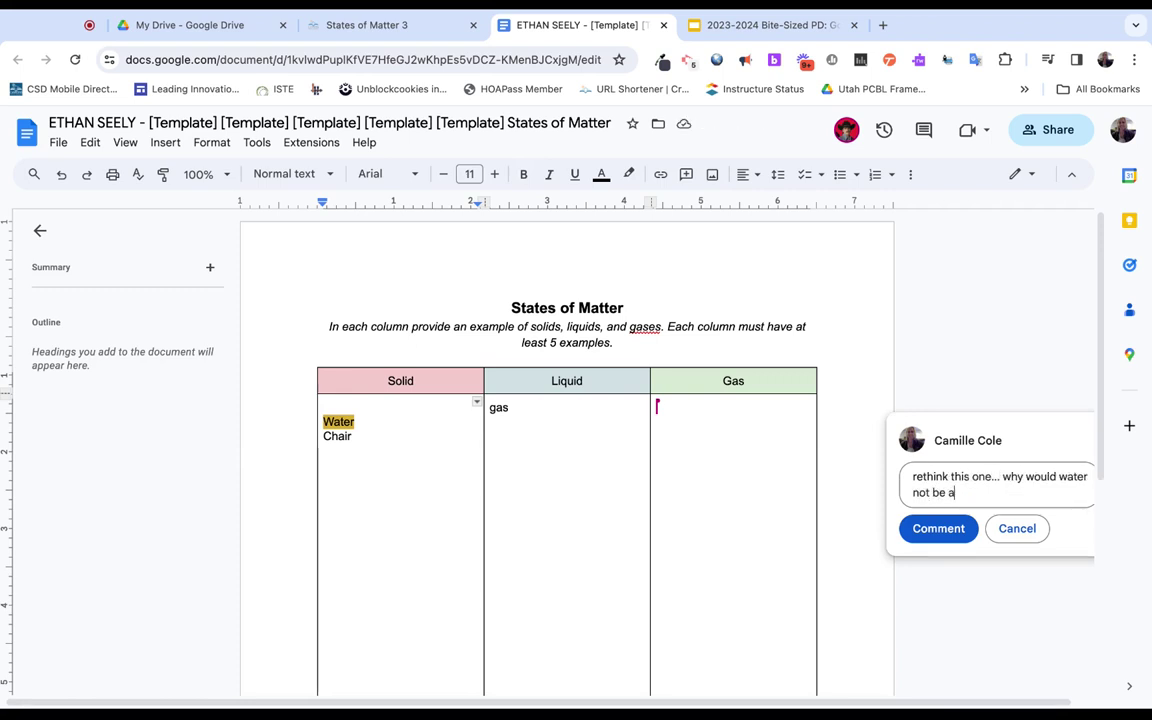
{"action": "left_click", "coordinate": [948, 528]}
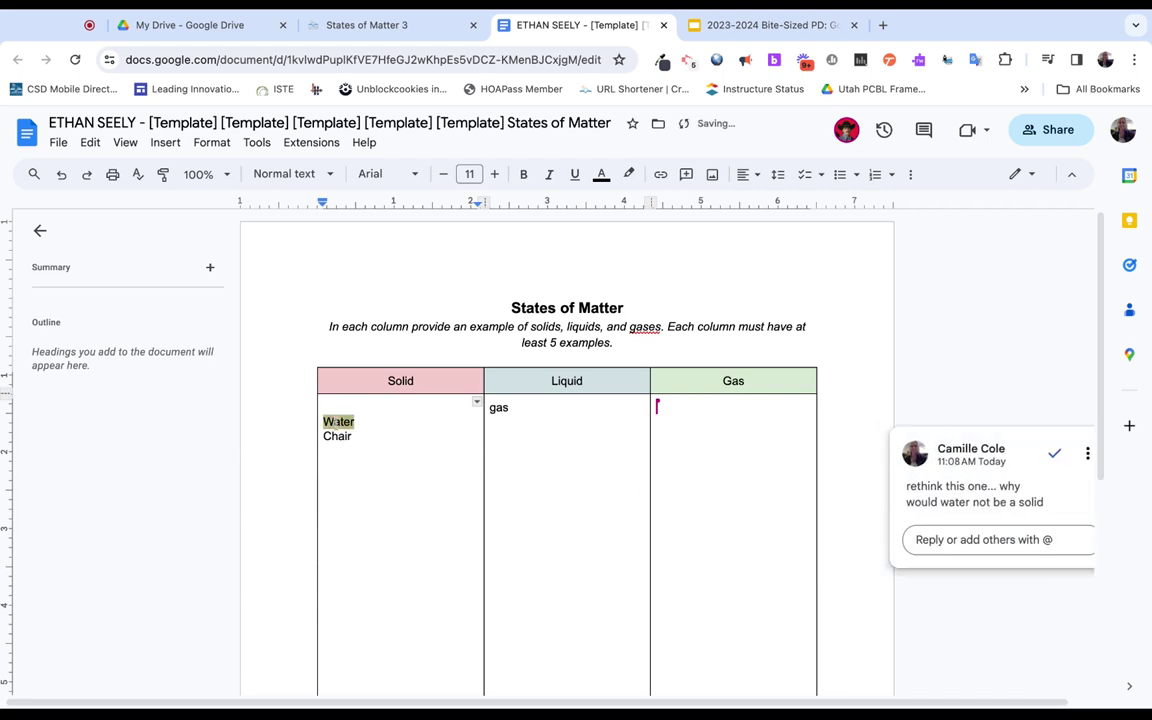
Apply strikethrough to the word Water in the Solid column
{"action": "left_click", "coordinate": [212, 142]}
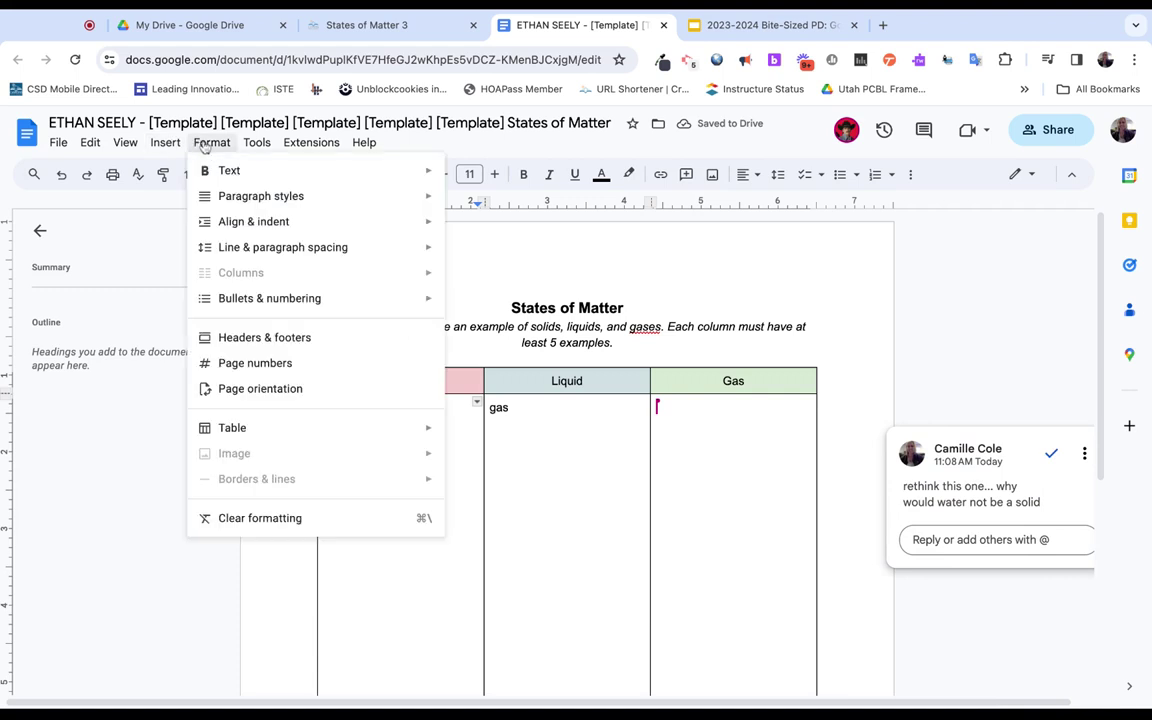
{"action": "mouse_move", "coordinate": [380, 171]}
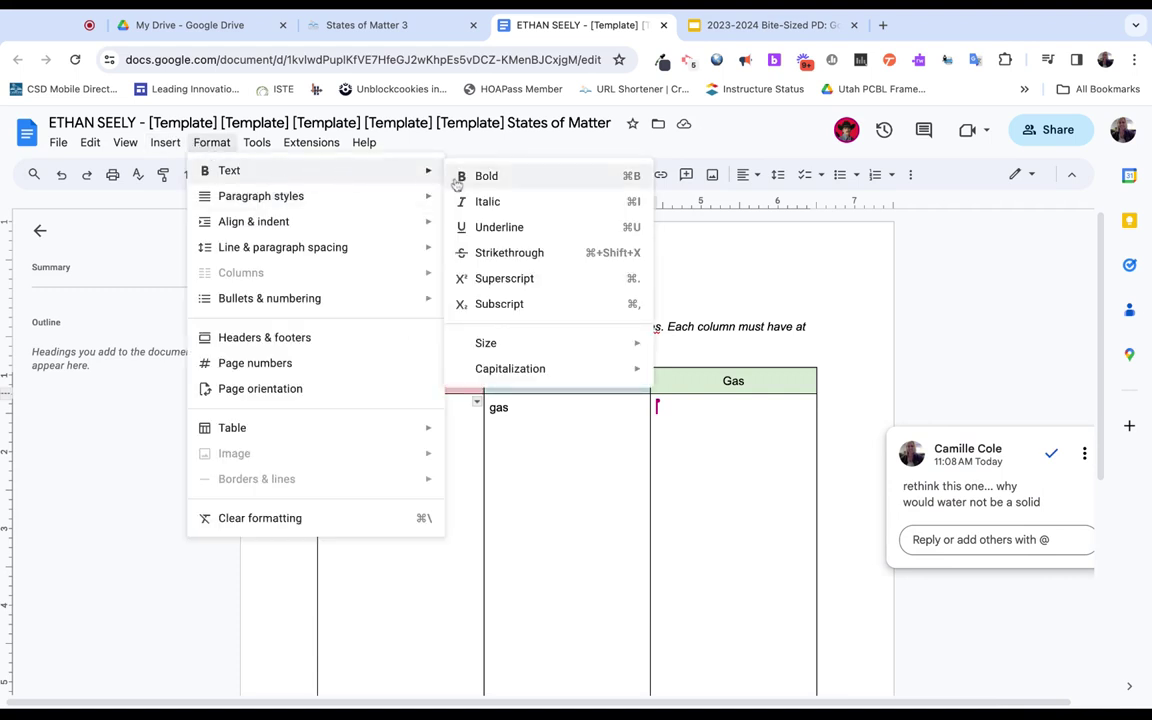
{"action": "left_click", "coordinate": [510, 252]}
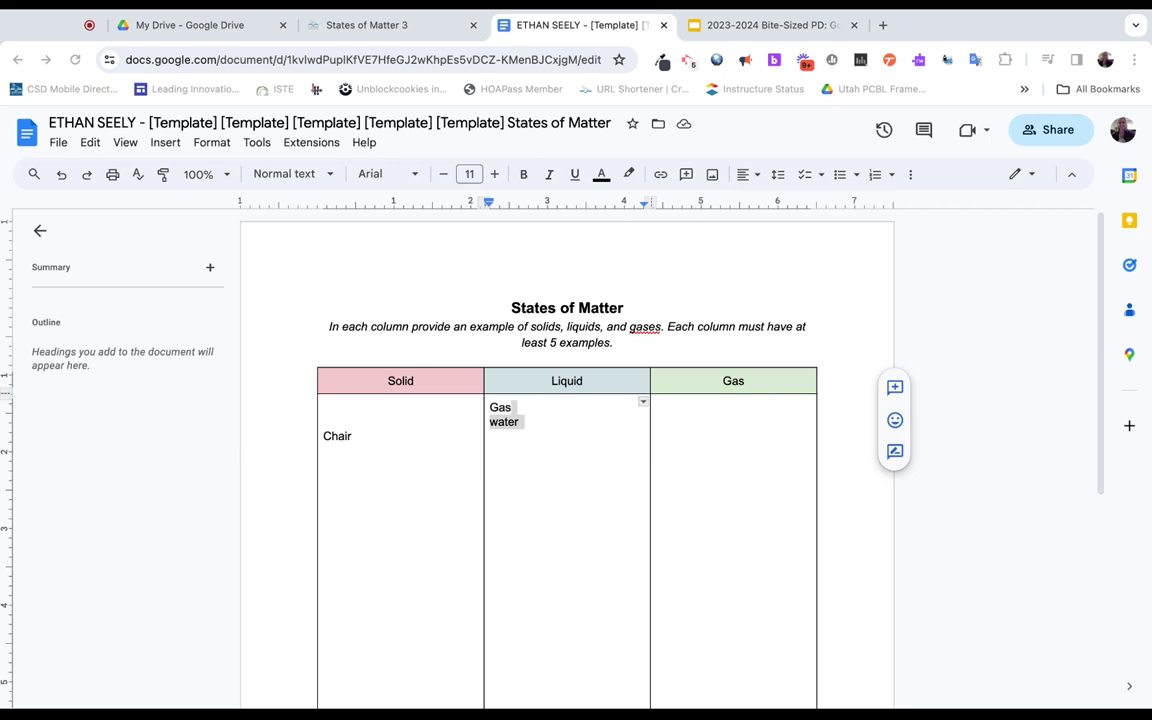
Reload the Canvas assignment page and confirm it shows 1 submitted, marked Submitted
{"action": "left_click", "coordinate": [366, 25]}
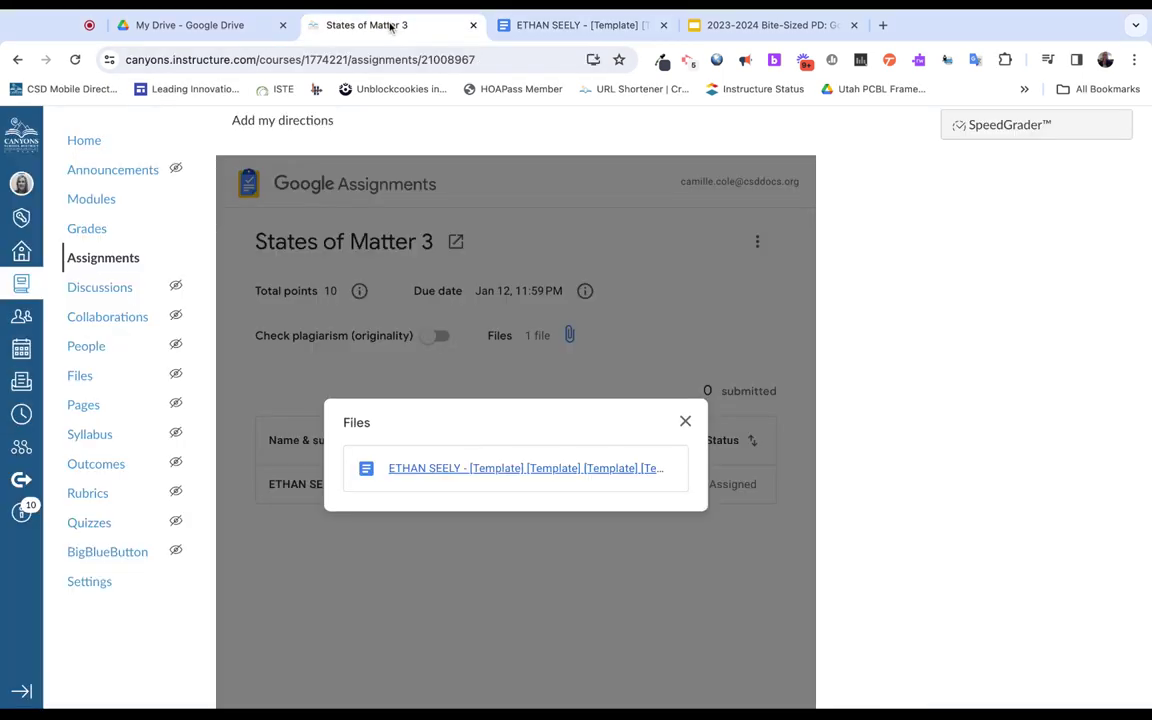
{"action": "scroll", "coordinate": [504, 149], "scroll_direction": "up", "scroll_amount": 2}
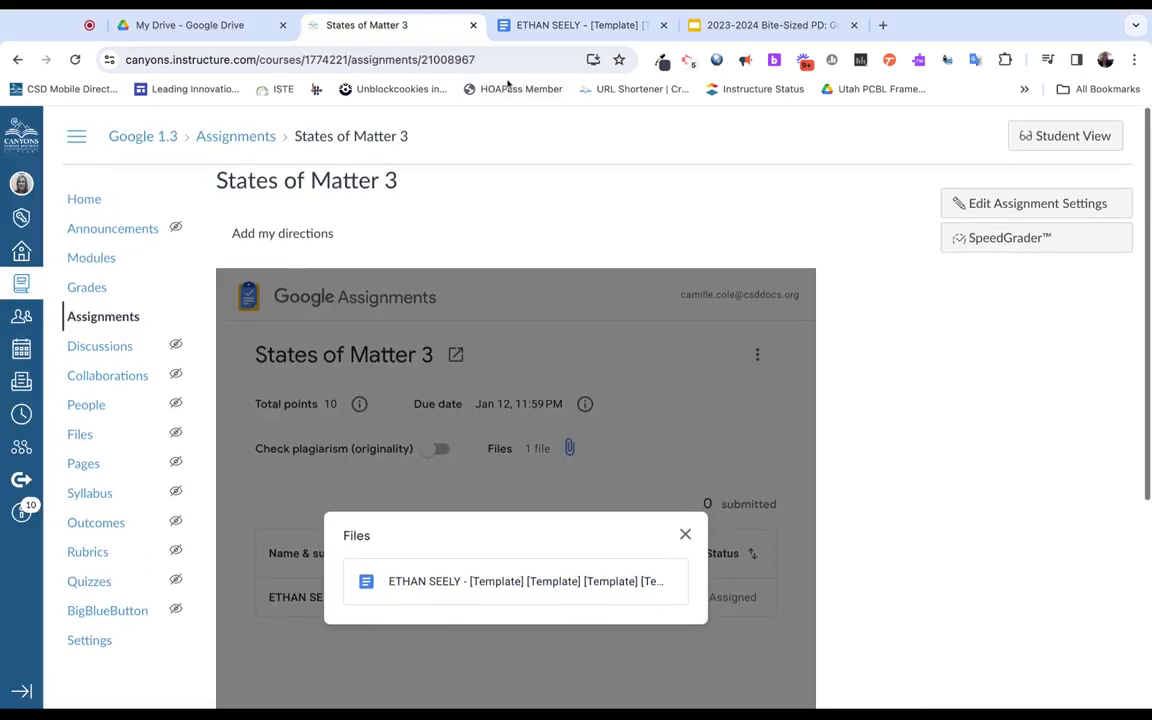
{"action": "left_click", "coordinate": [506, 59]}
{"action": "left_click", "coordinate": [513, 57]}
{"action": "key", "text": "Return"}
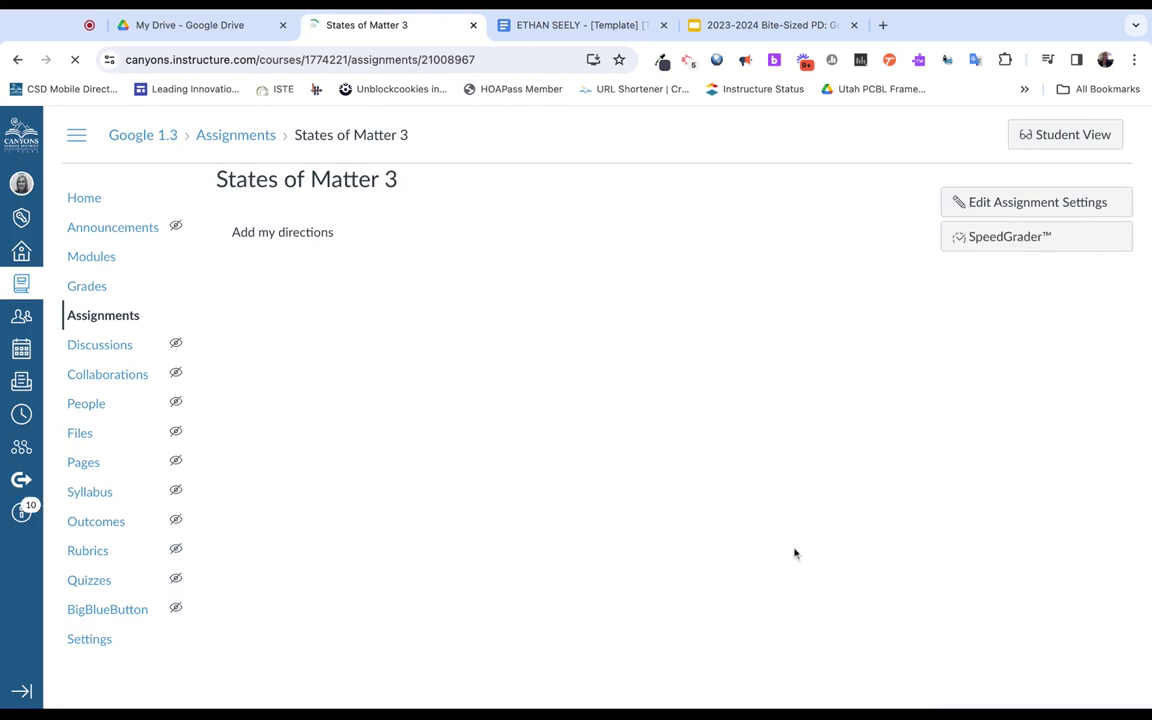
{"action": "scroll", "coordinate": [794, 551], "scroll_direction": "down", "scroll_amount": 2}
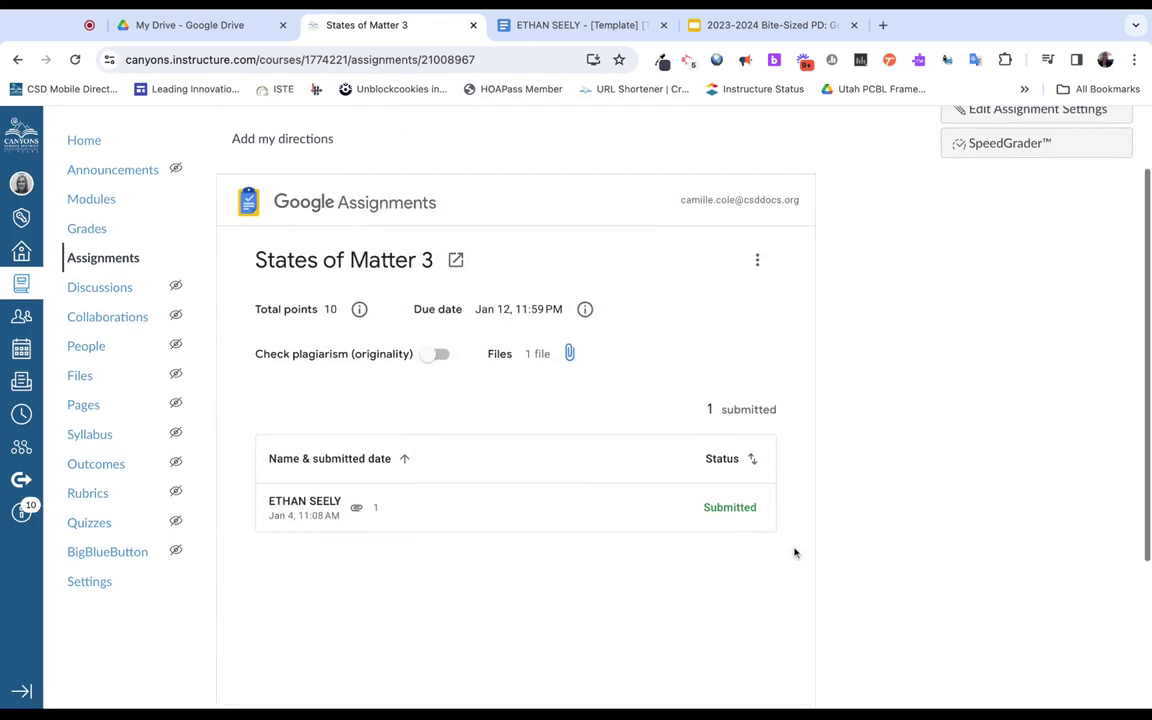
{"action": "scroll", "coordinate": [658, 576], "scroll_direction": "down", "scroll_amount": 4}
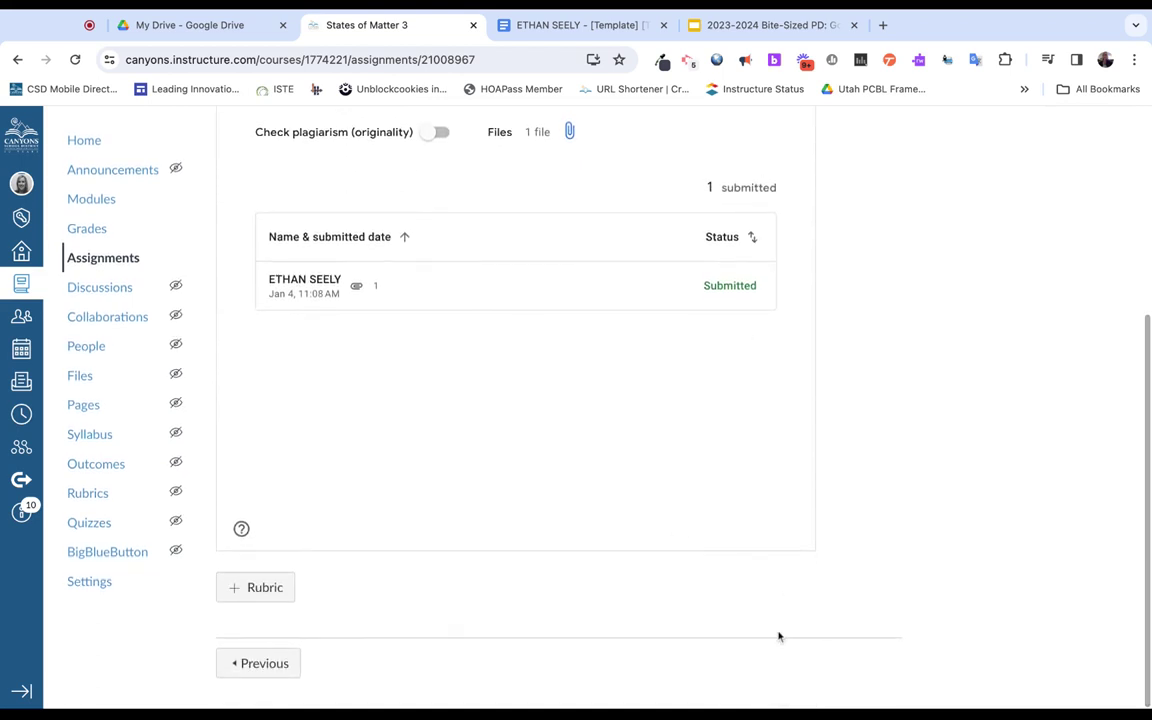
{"action": "scroll", "coordinate": [773, 634], "scroll_direction": "up", "scroll_amount": 4}
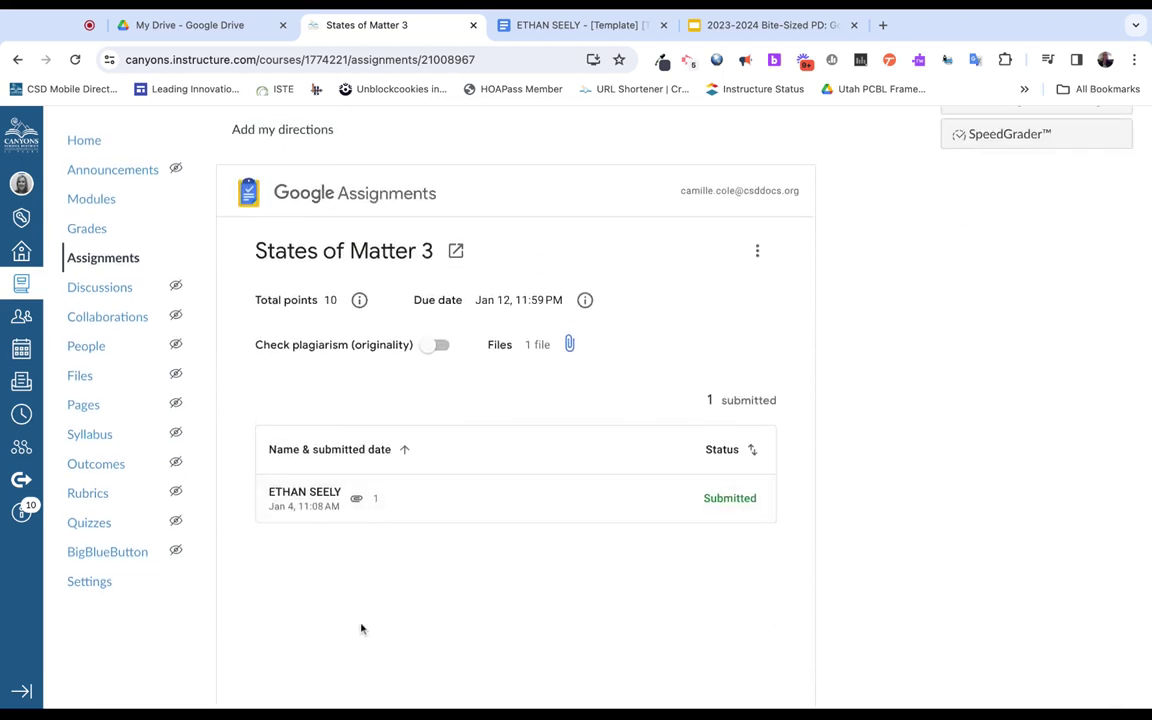
{"action": "scroll", "coordinate": [936, 406], "scroll_direction": "up", "scroll_amount": 2}
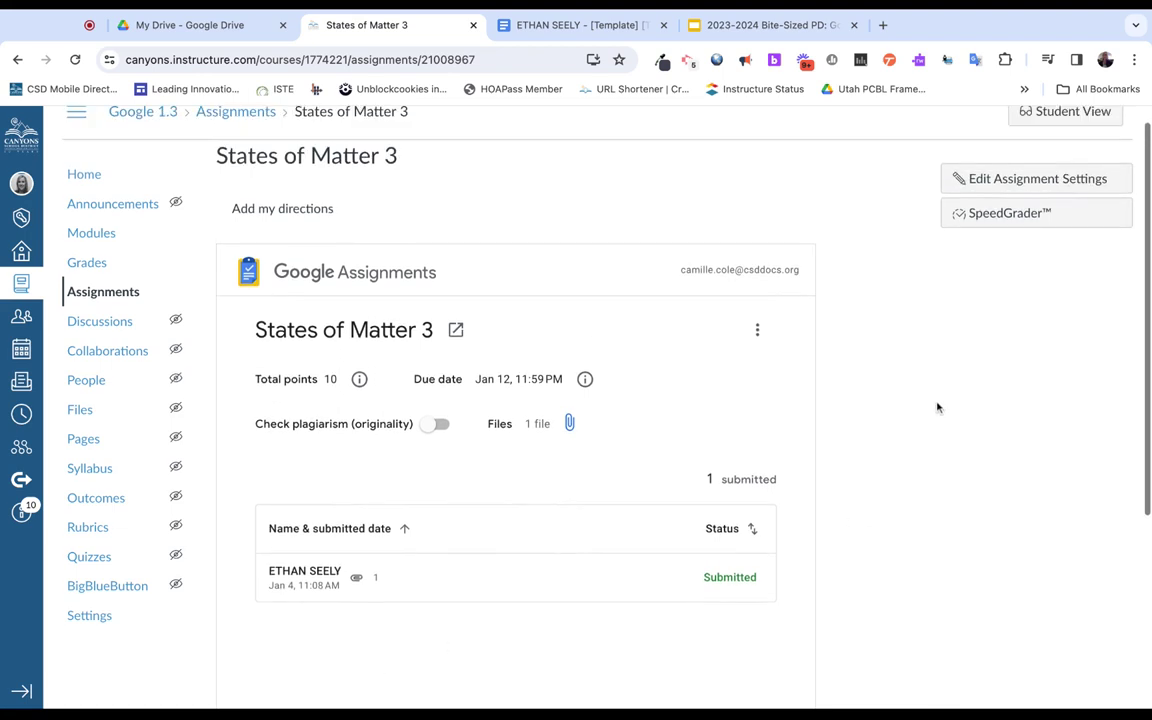
Open the student's submitted document in SpeedGrader, then return to the assignment tab
{"action": "left_click", "coordinate": [1010, 214]}
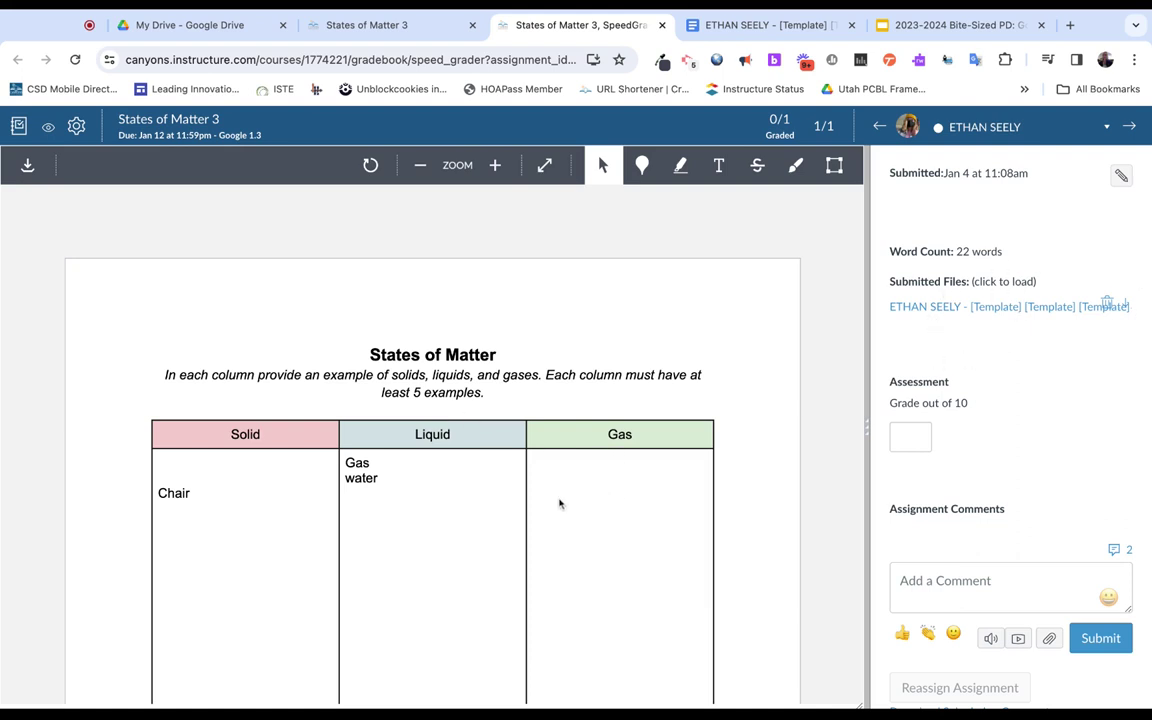
{"action": "scroll", "coordinate": [505, 455], "scroll_direction": "down", "scroll_amount": 2}
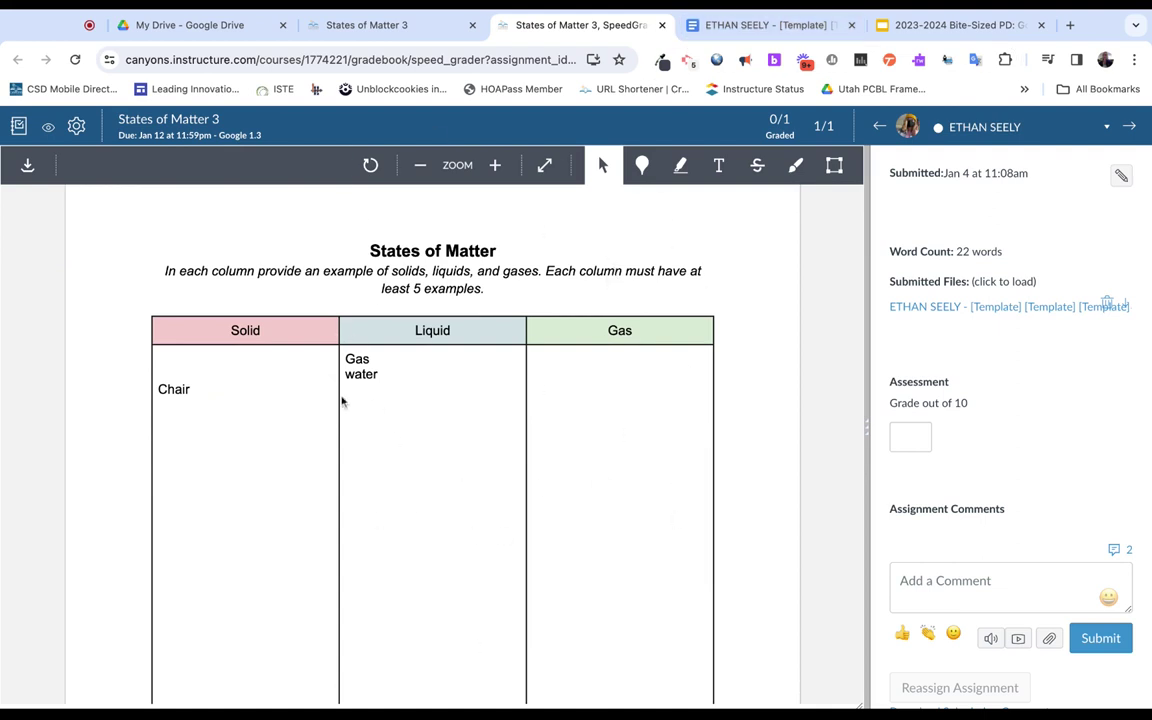
{"action": "left_click", "coordinate": [906, 581]}
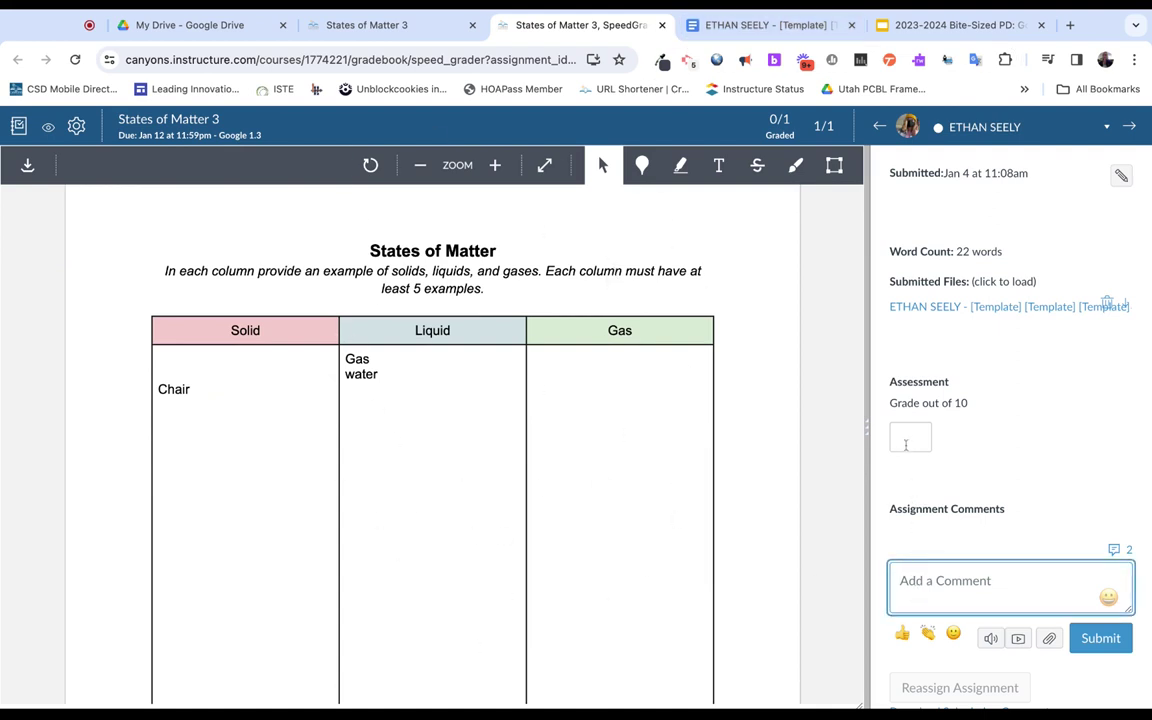
{"action": "left_click", "coordinate": [378, 27]}
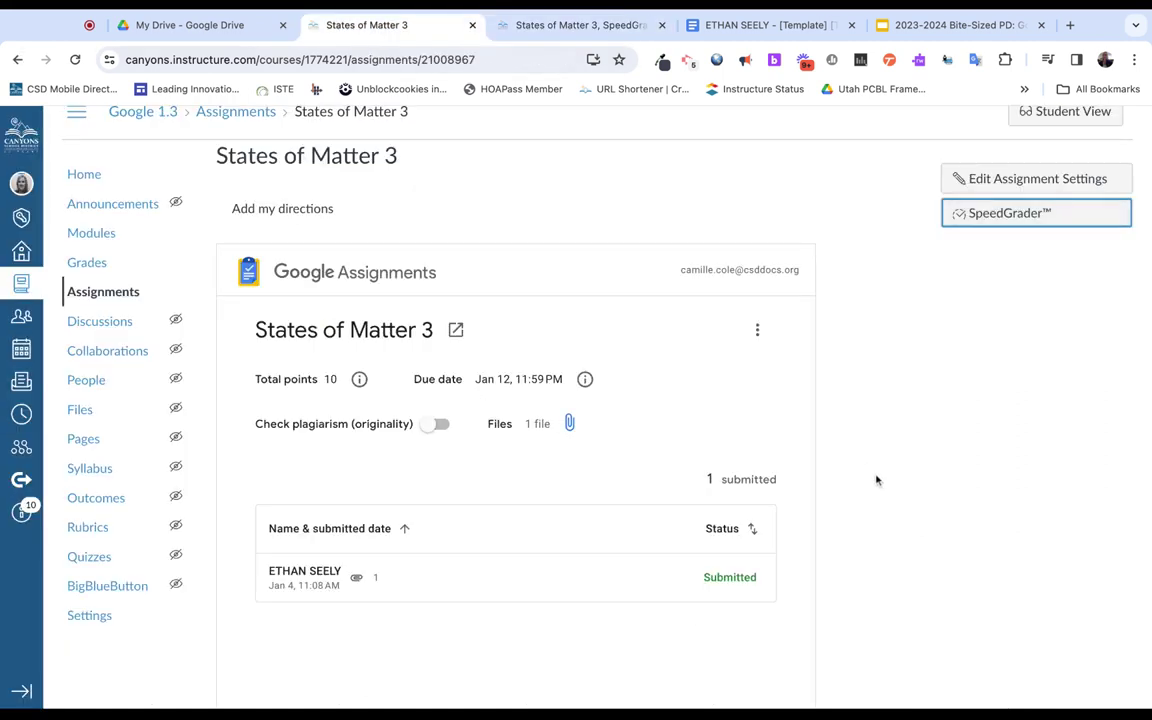
Create the default rubric 'Some Rubric' with one 5-point criterion
{"action": "scroll", "coordinate": [876, 480], "scroll_direction": "down", "scroll_amount": 5}
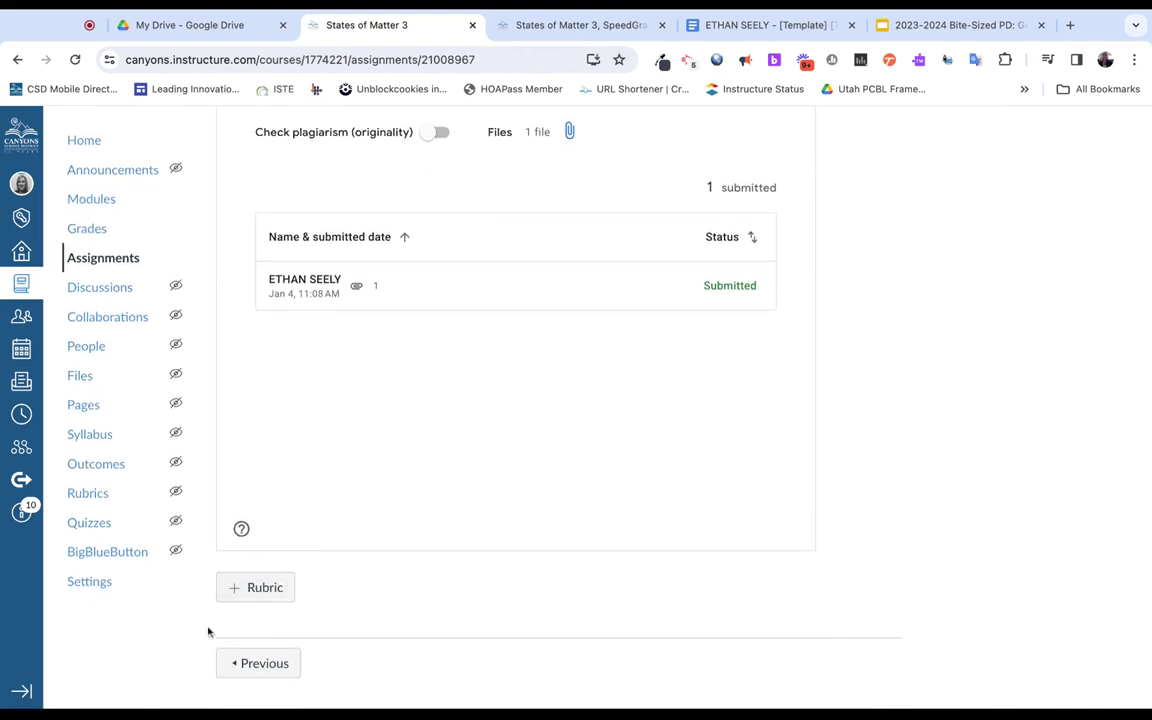
{"action": "left_click", "coordinate": [258, 595]}
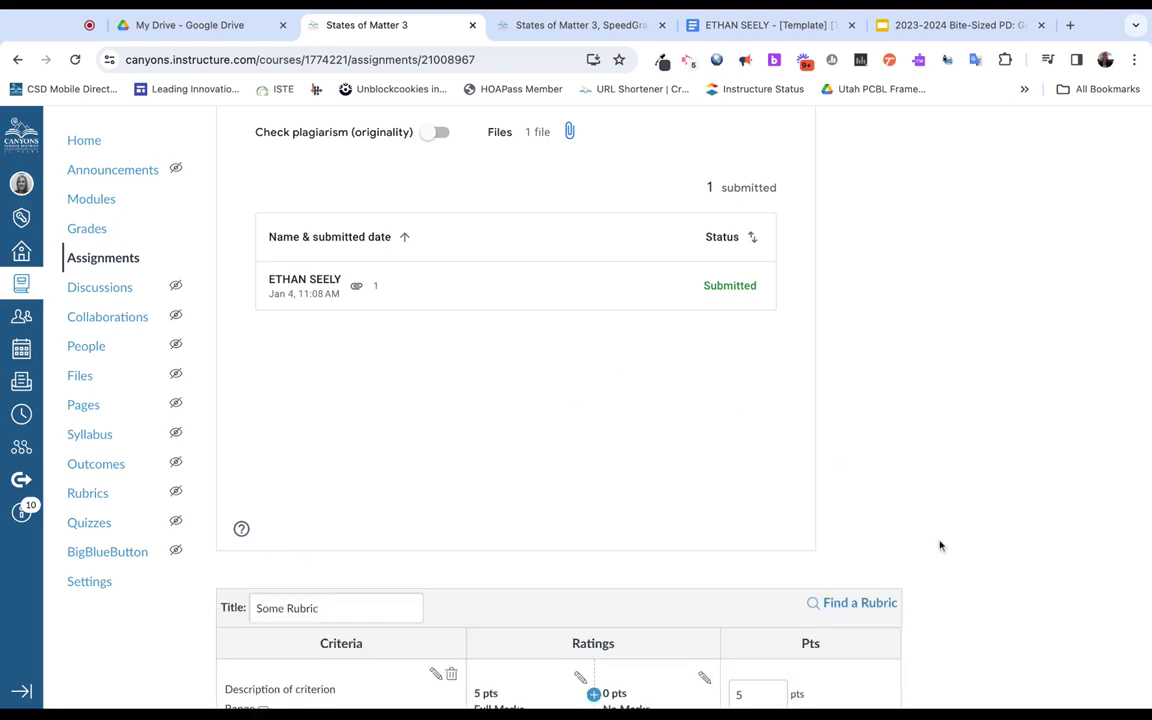
{"action": "scroll", "coordinate": [340, 630], "scroll_direction": "down", "scroll_amount": 3}
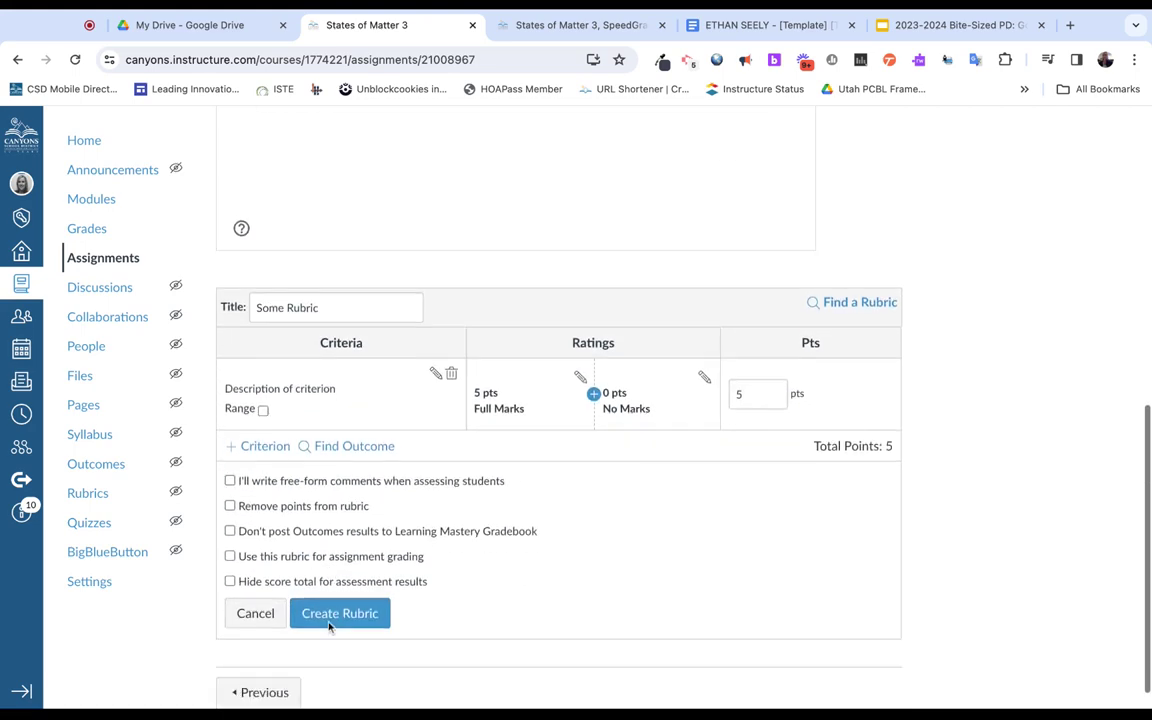
{"action": "left_click", "coordinate": [329, 622]}
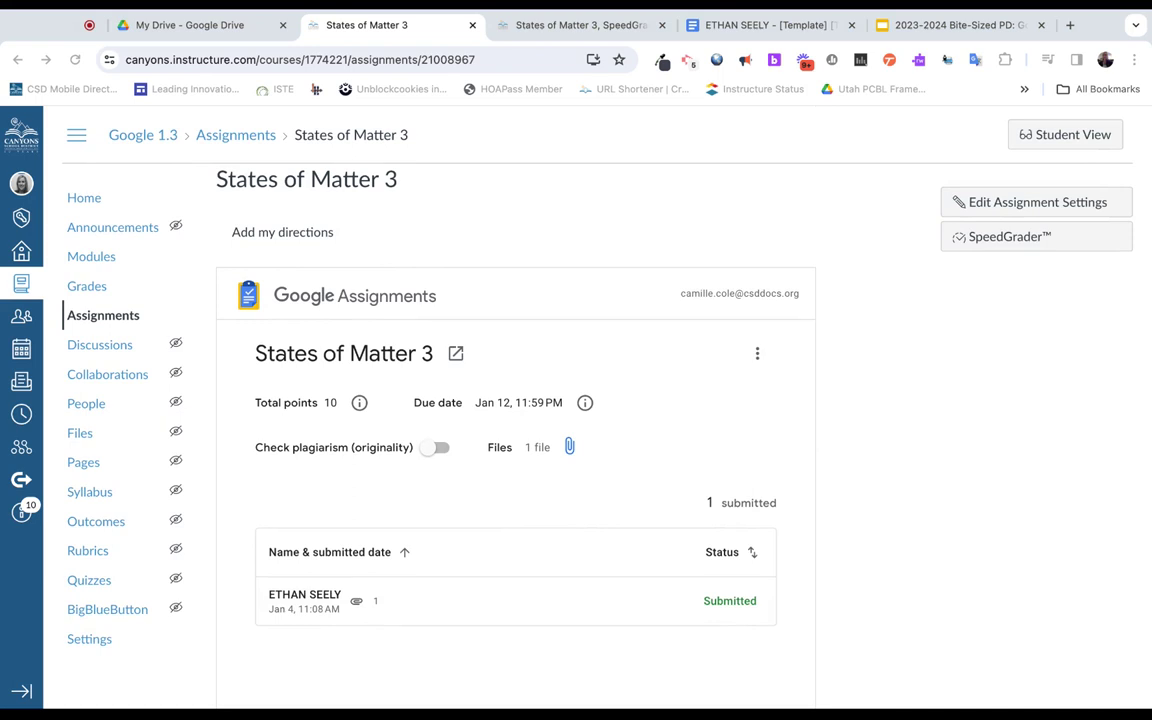
Present the Bite-Sized PD slides full-screen and advance to Considerations & Recommendations
{"action": "left_click", "coordinate": [912, 30]}
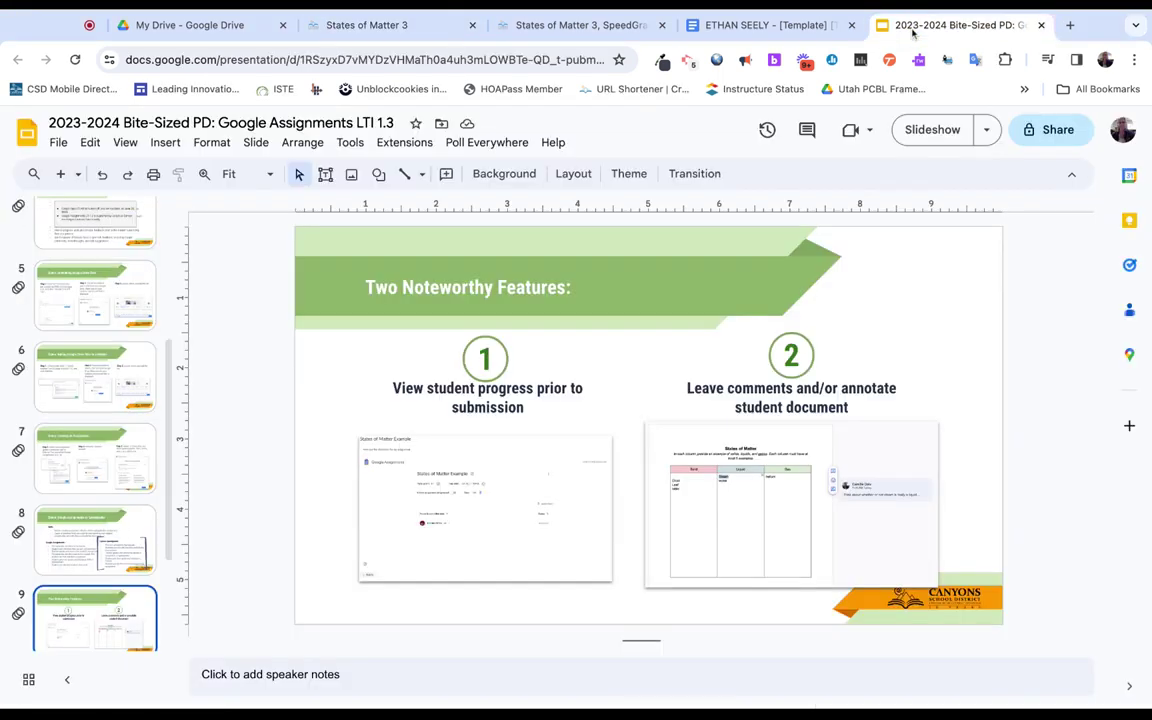
{"action": "left_click", "coordinate": [921, 130]}
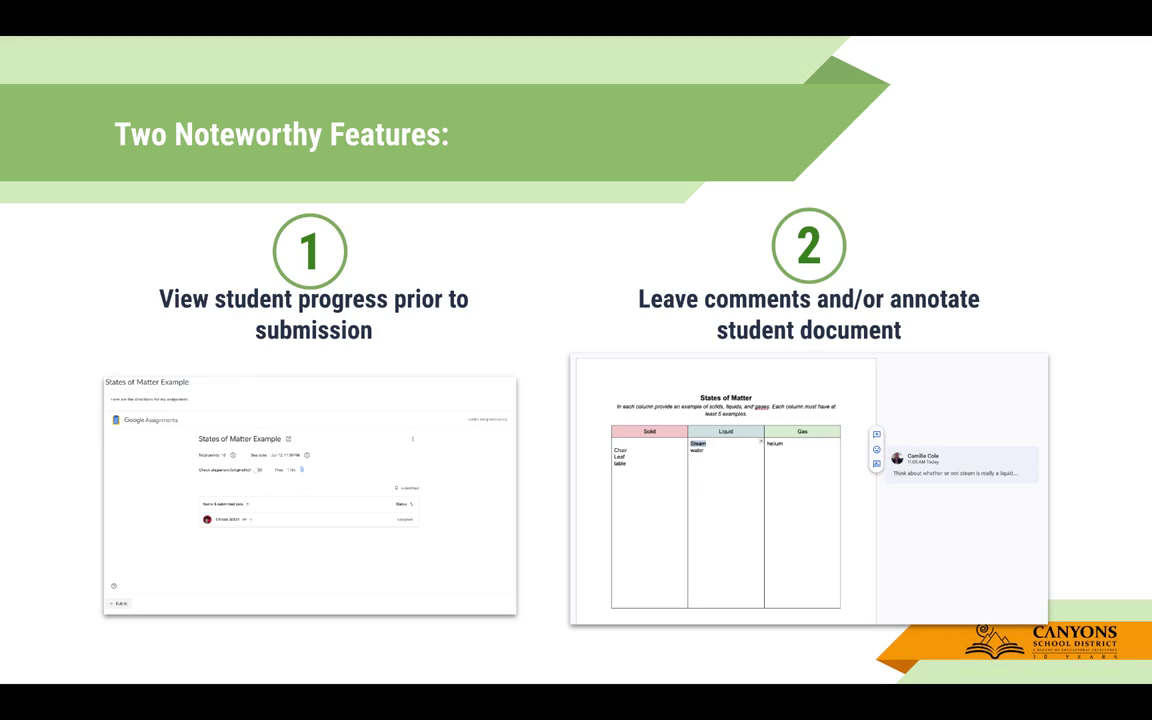
{"action": "key", "text": "Right"}
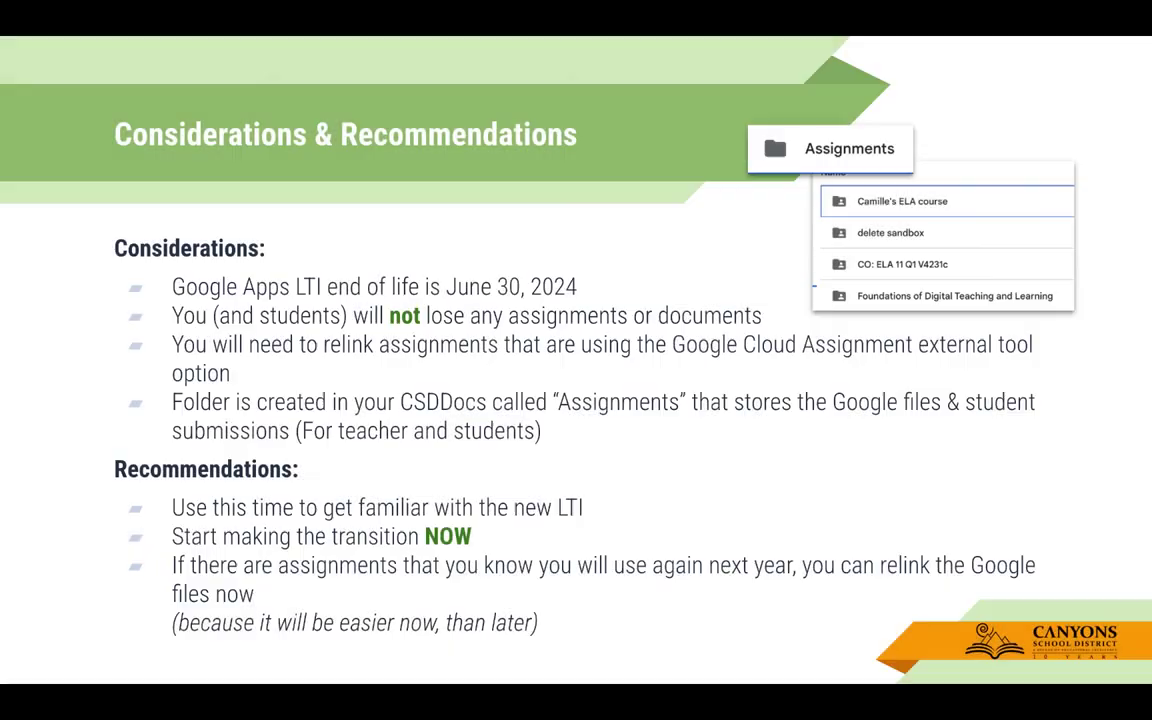